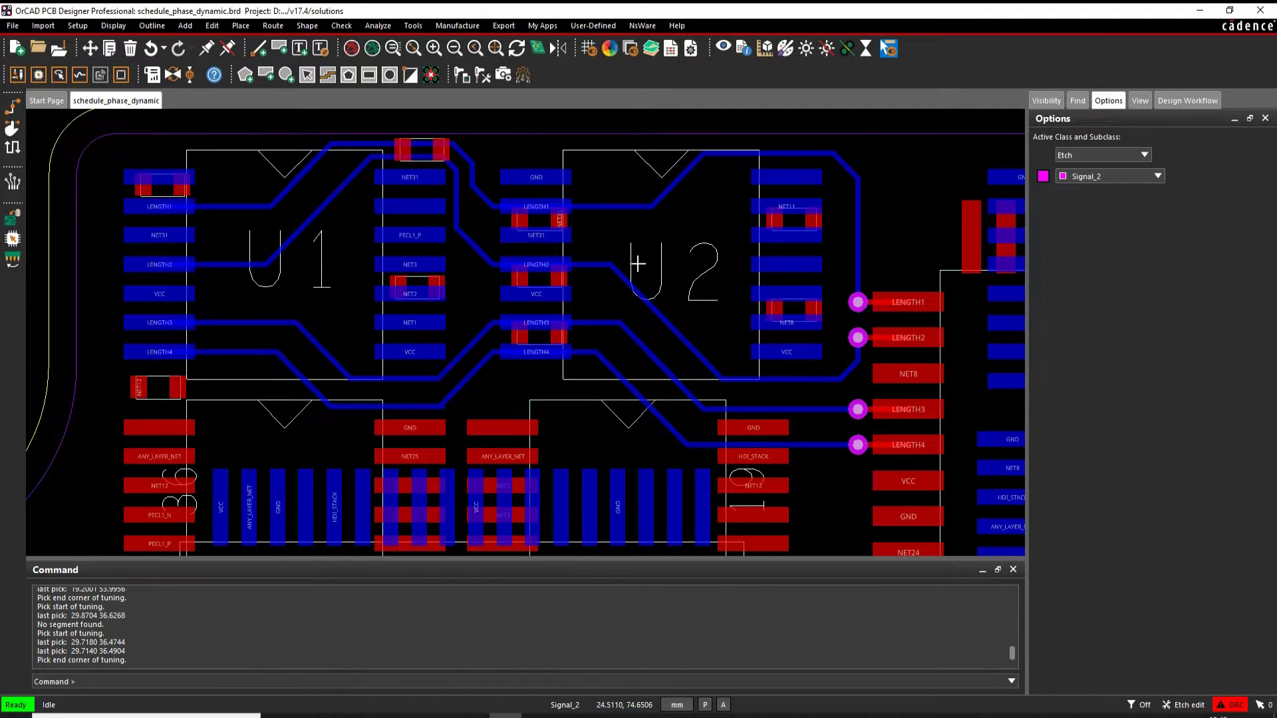
Color nets LENGTH1, LENGTH2, LENGTH3 and LENGTH4 yellow on the board
scroll(632, 259, up, 2)
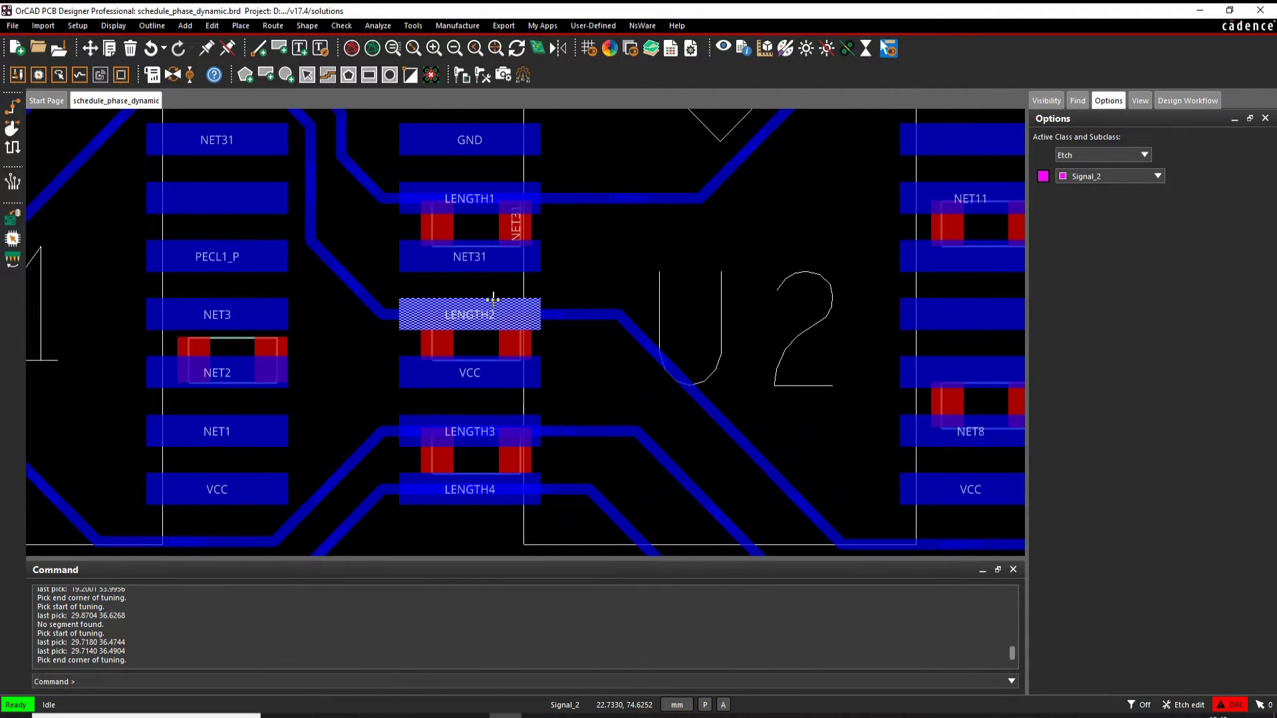
scroll(810, 246, down, 2)
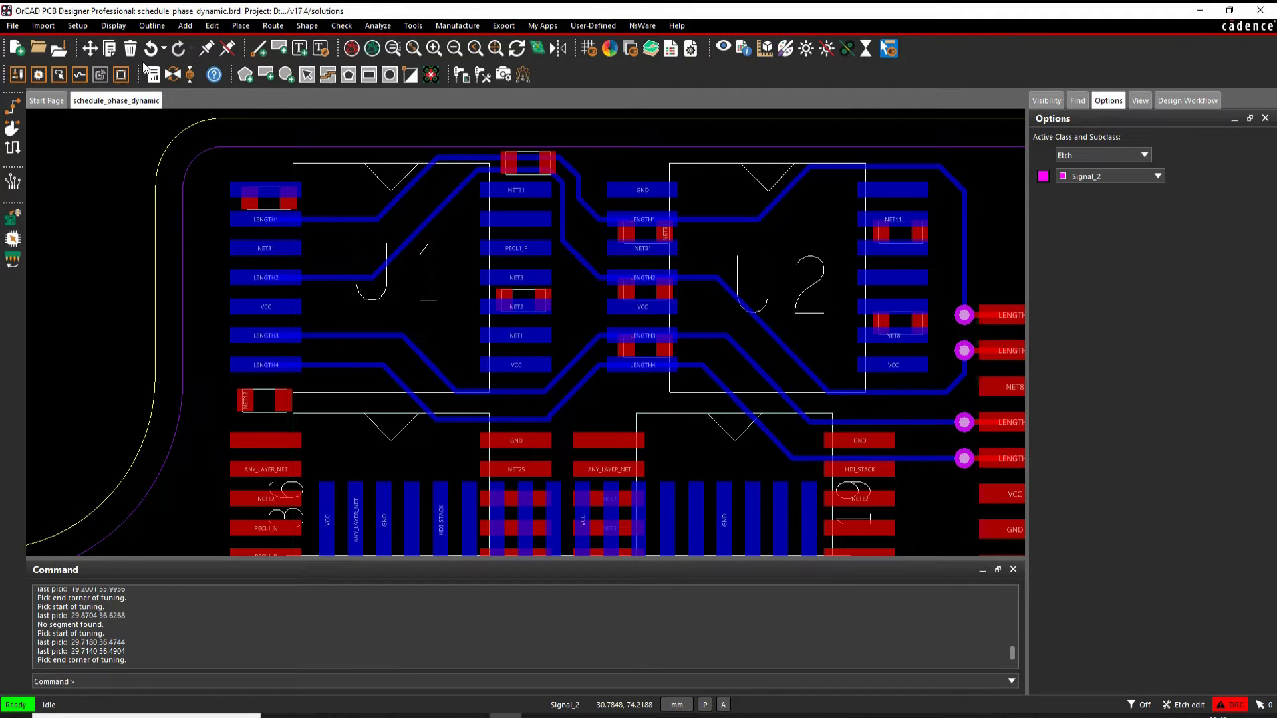
click(113, 25)
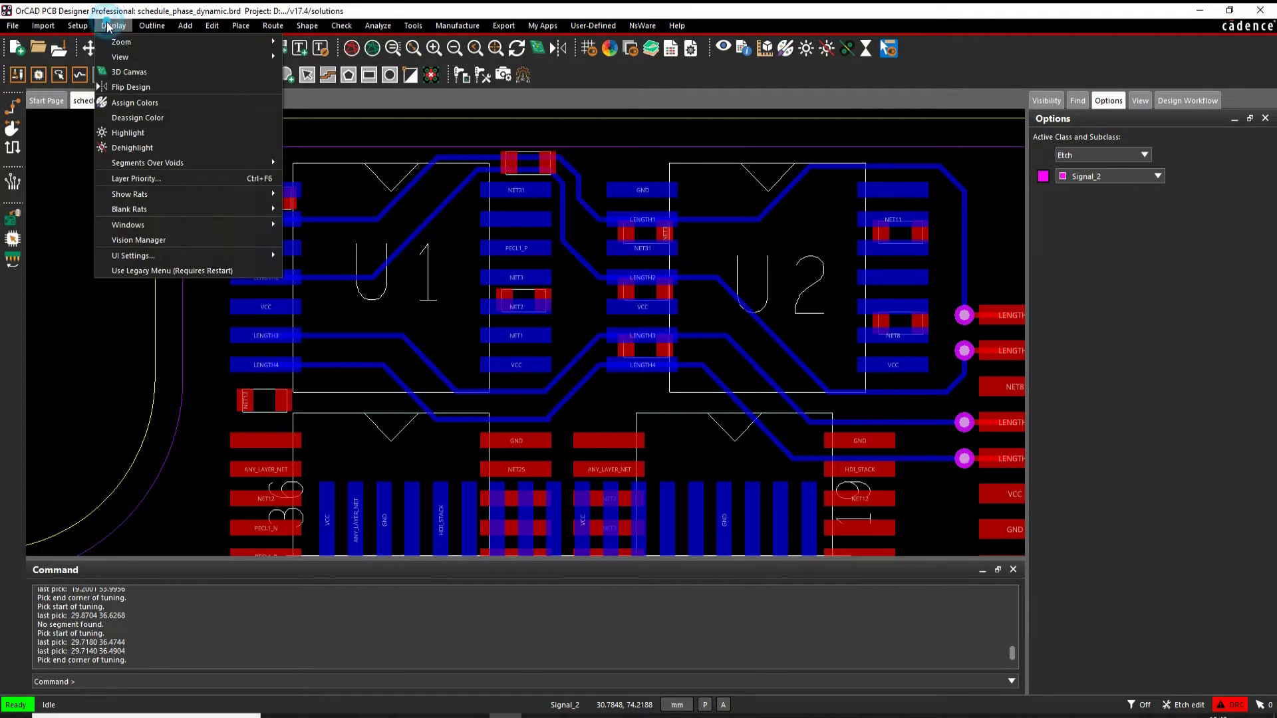
click(133, 102)
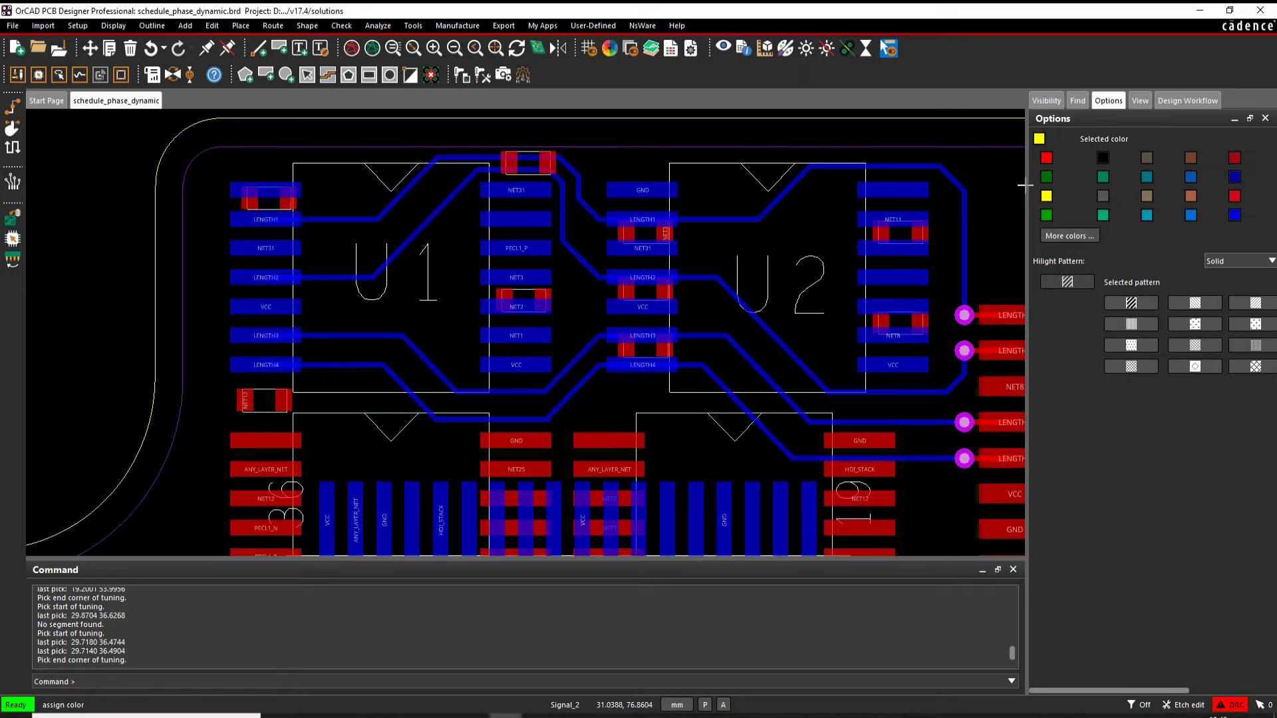
click(1038, 138)
click(718, 219)
click(720, 283)
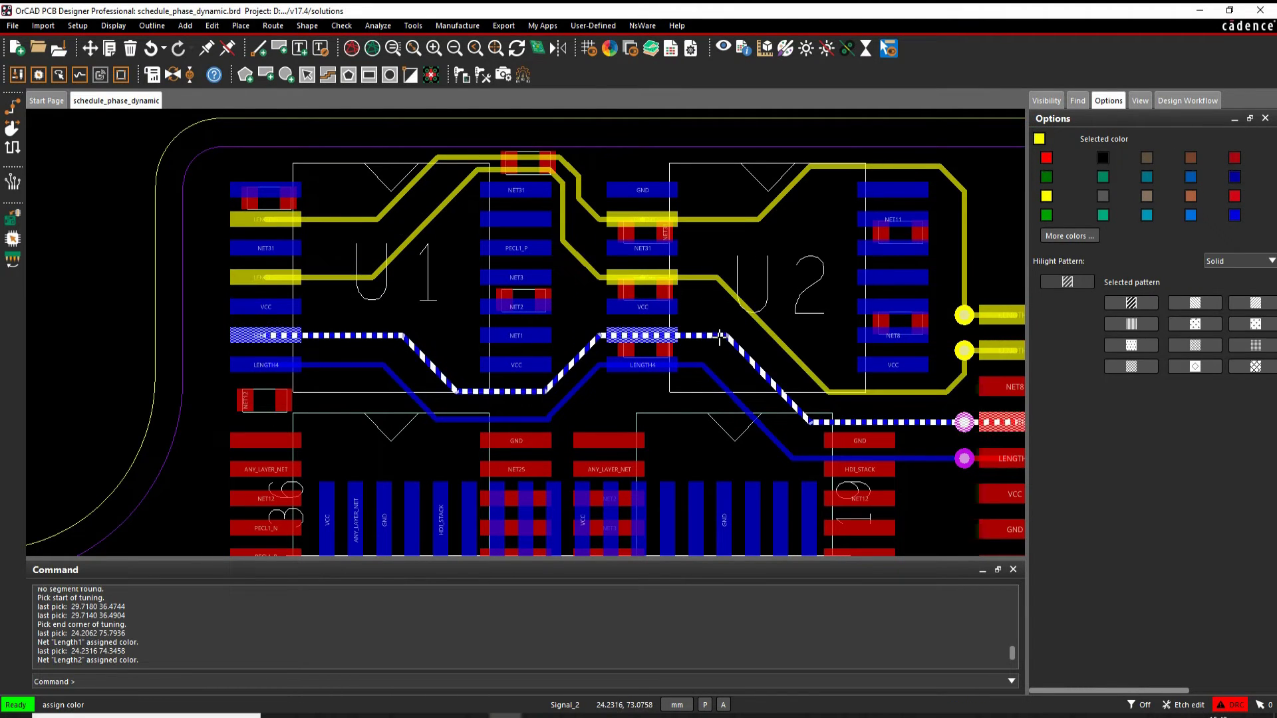
click(718, 333)
click(722, 377)
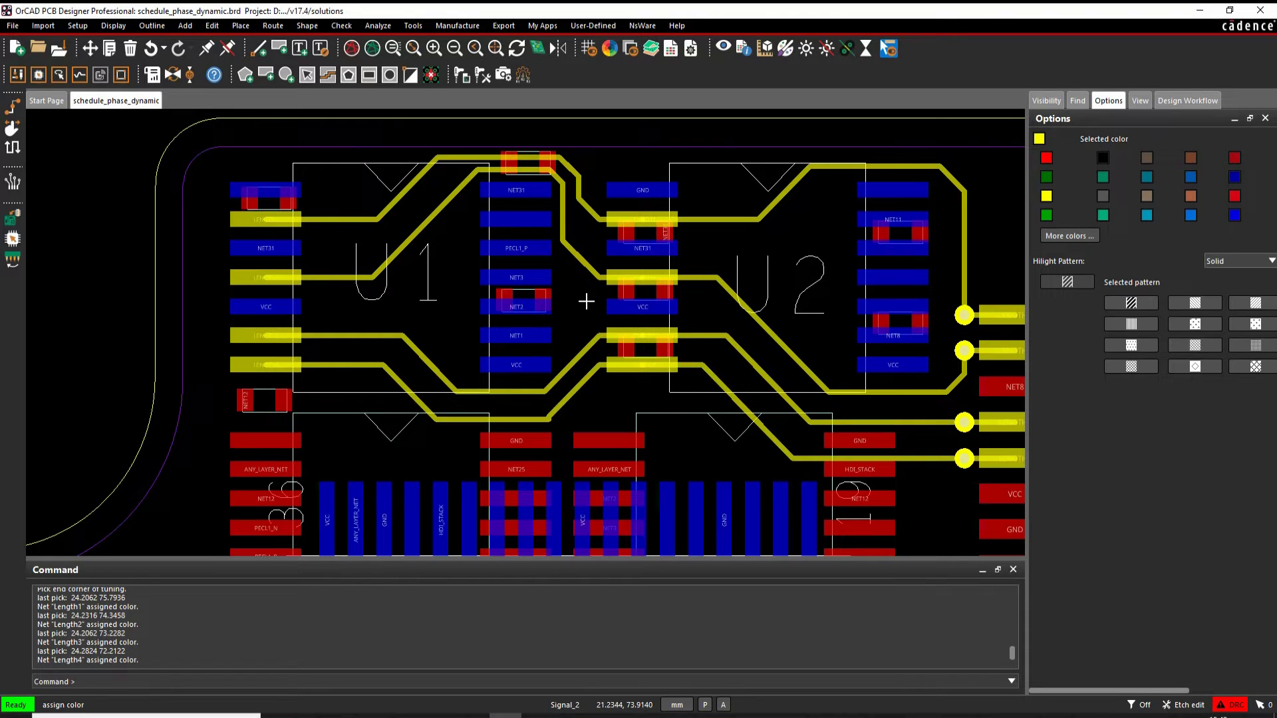
right_click(585, 297)
click(598, 311)
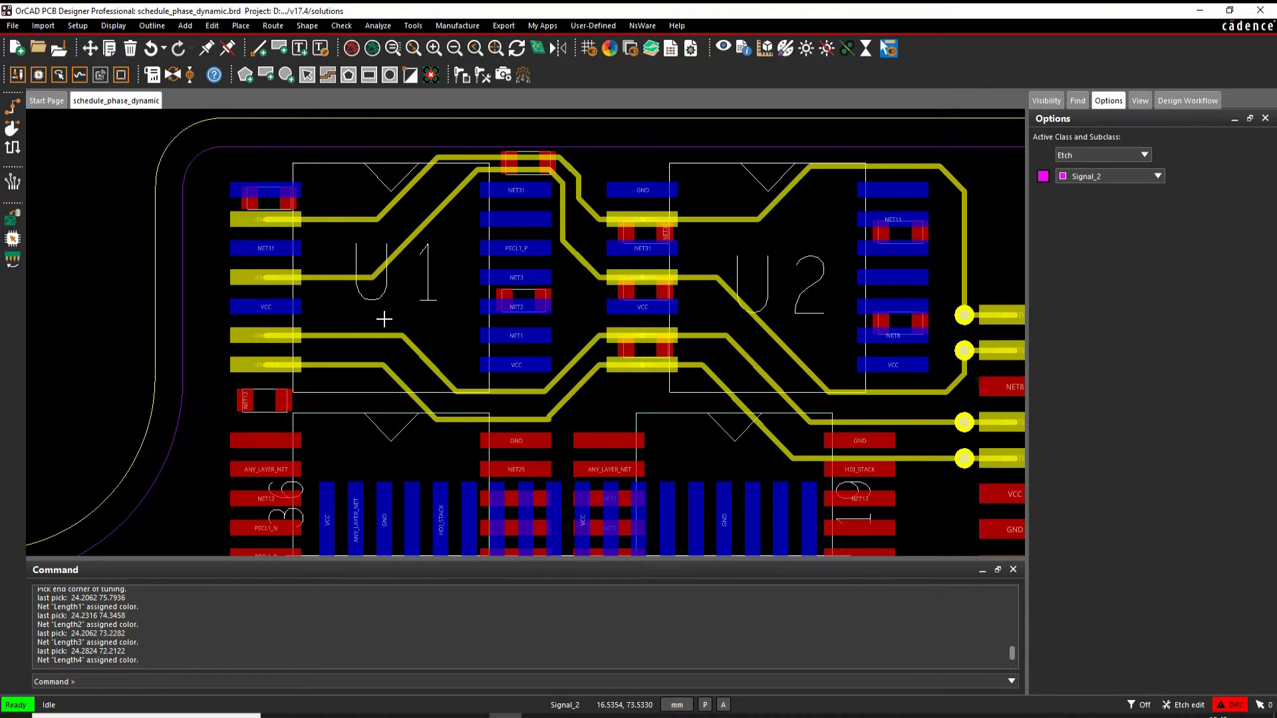
Launch Allegro Constraint Manager from Setup > Constraints for this board
click(78, 25)
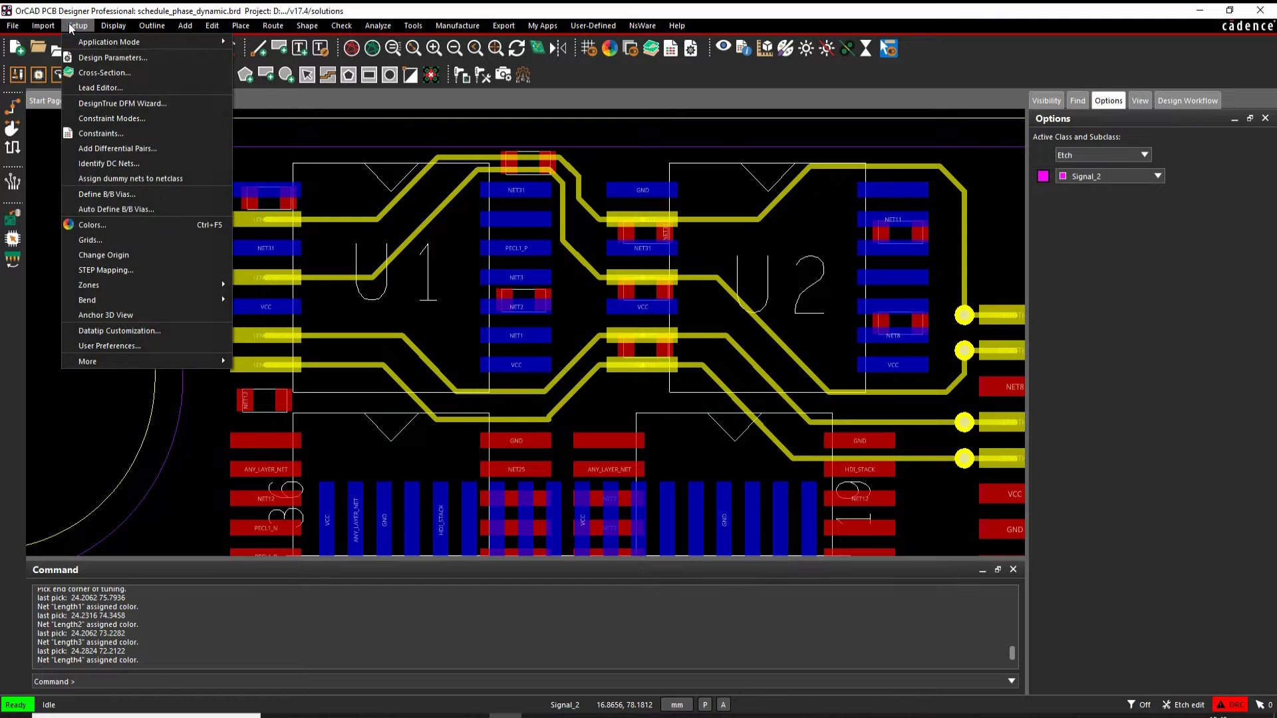
click(114, 133)
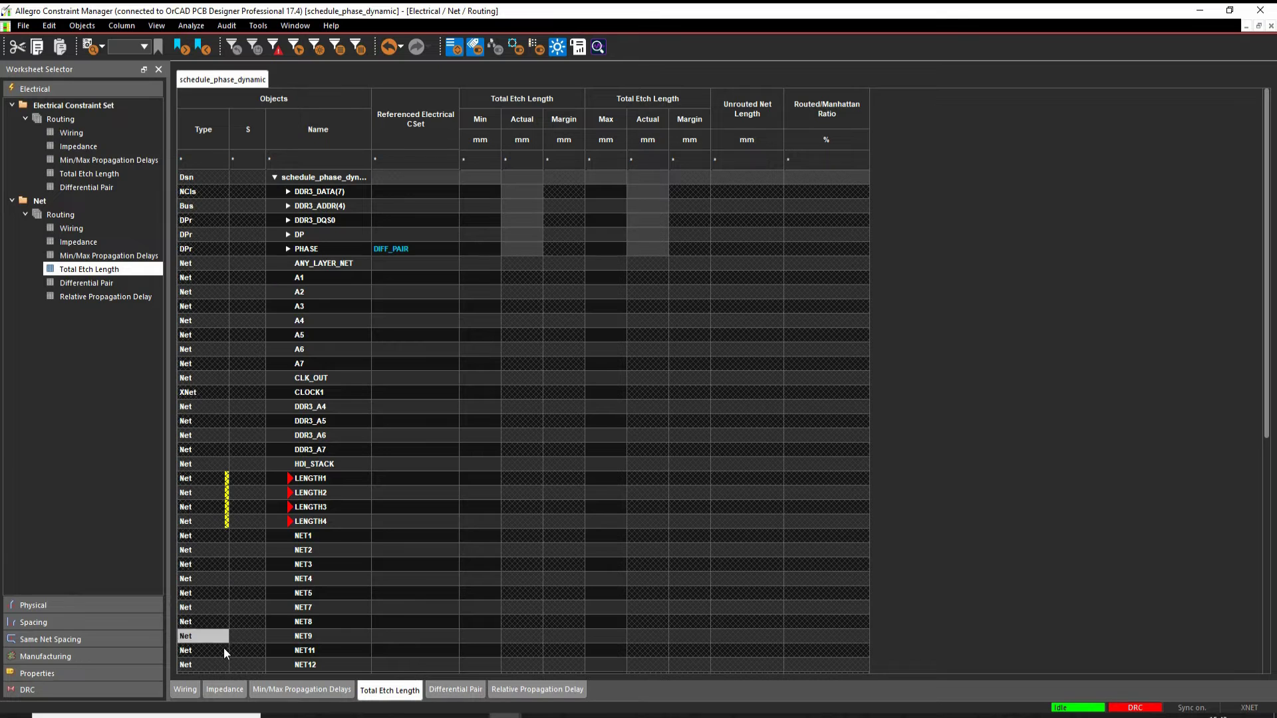
Group nets LENGTH1–LENGTH4 into a new net class named 'length'
click(349, 477)
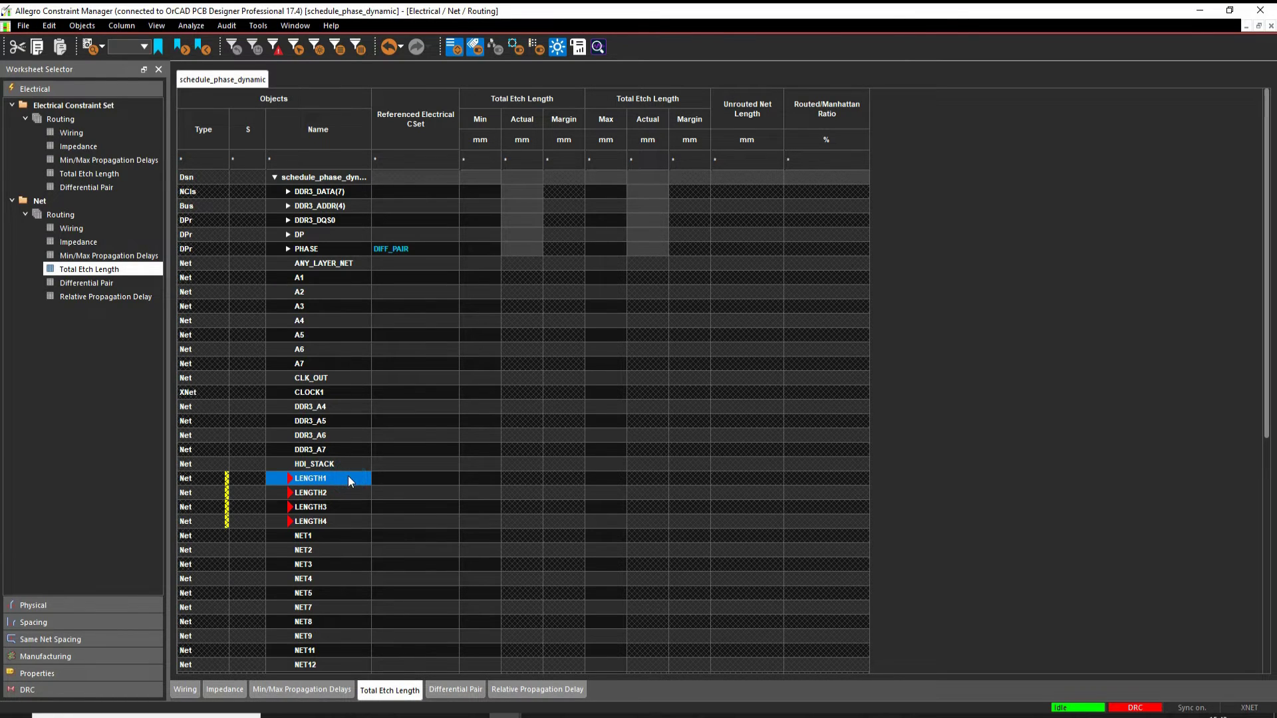
shift+click(331, 520)
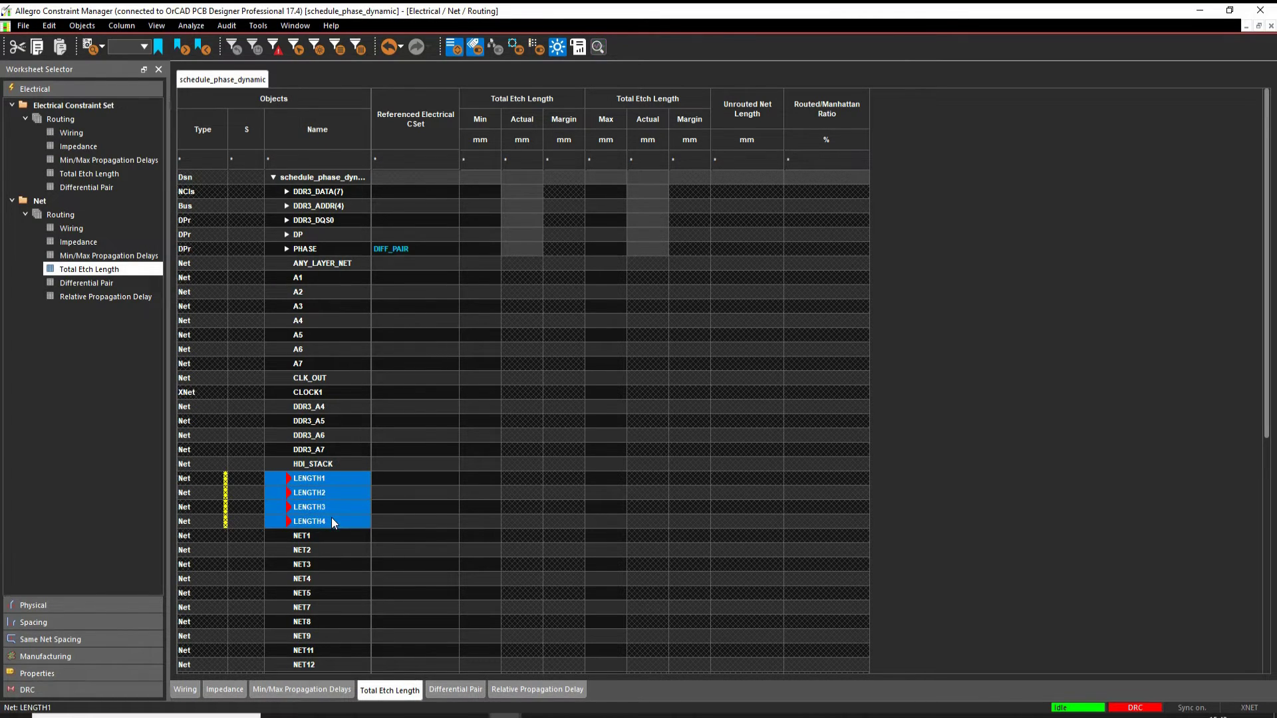
right_click(332, 521)
click(391, 403)
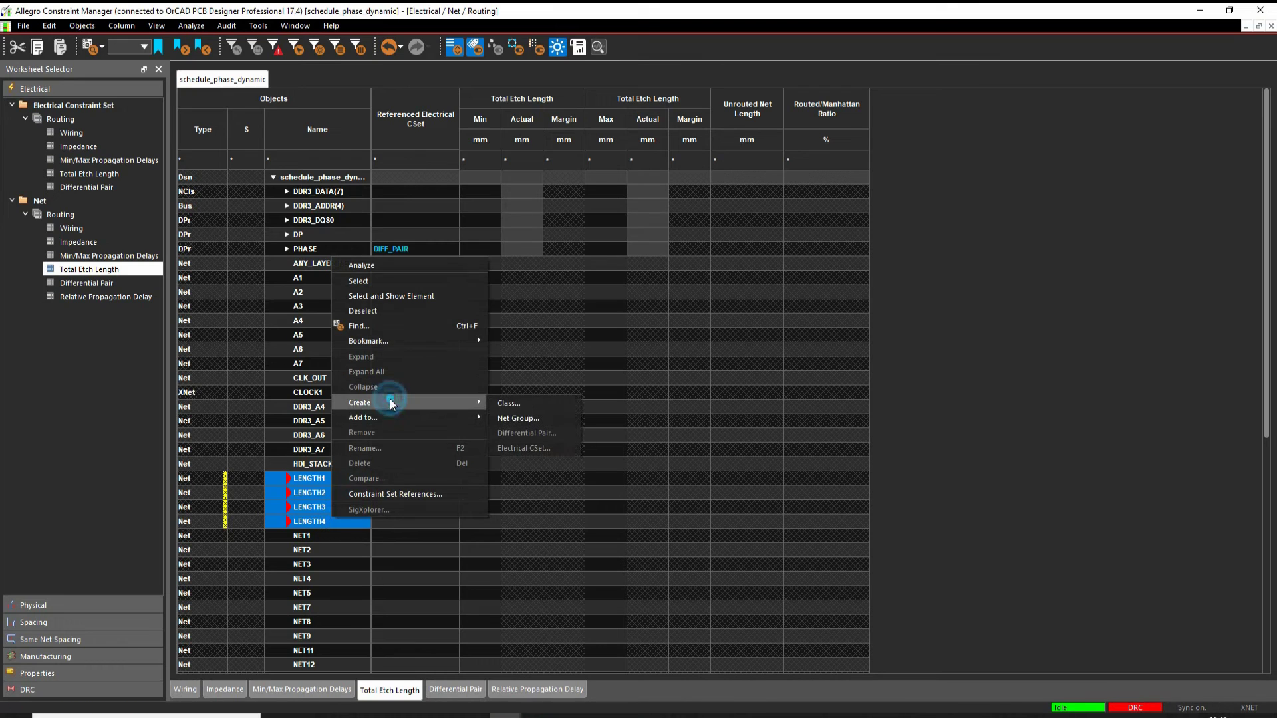
click(543, 406)
text(length)
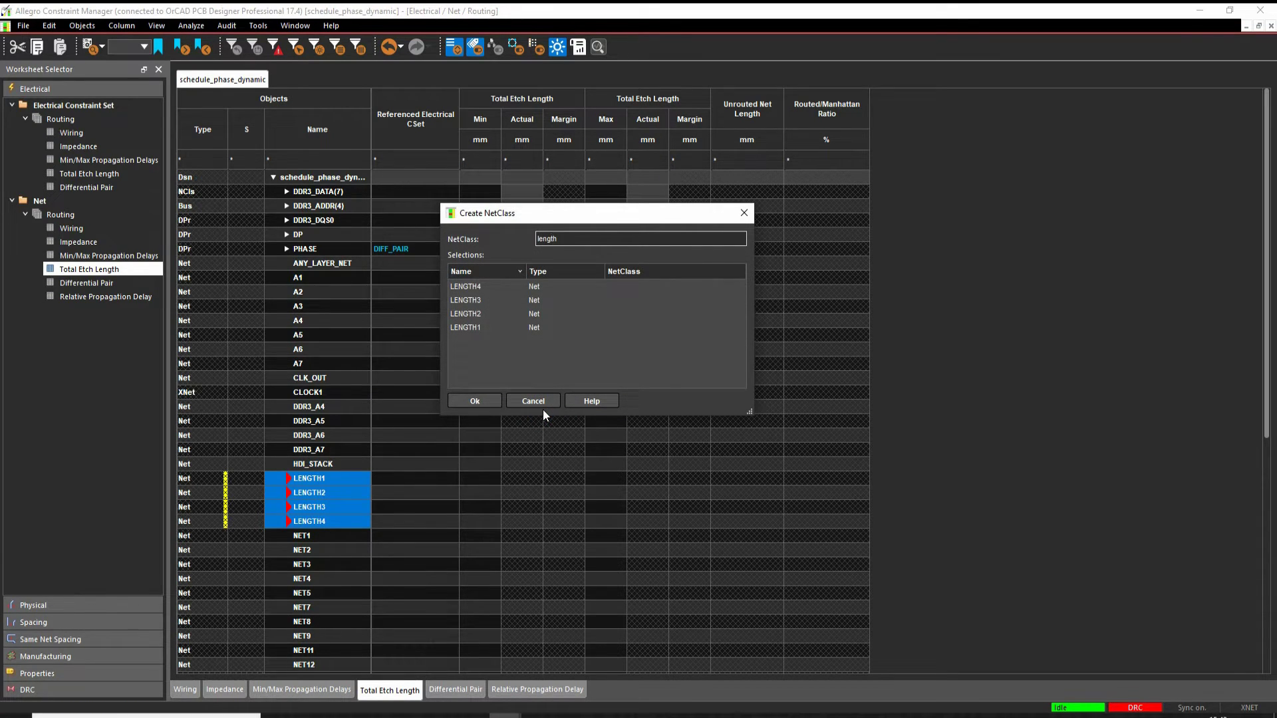
key(Return)
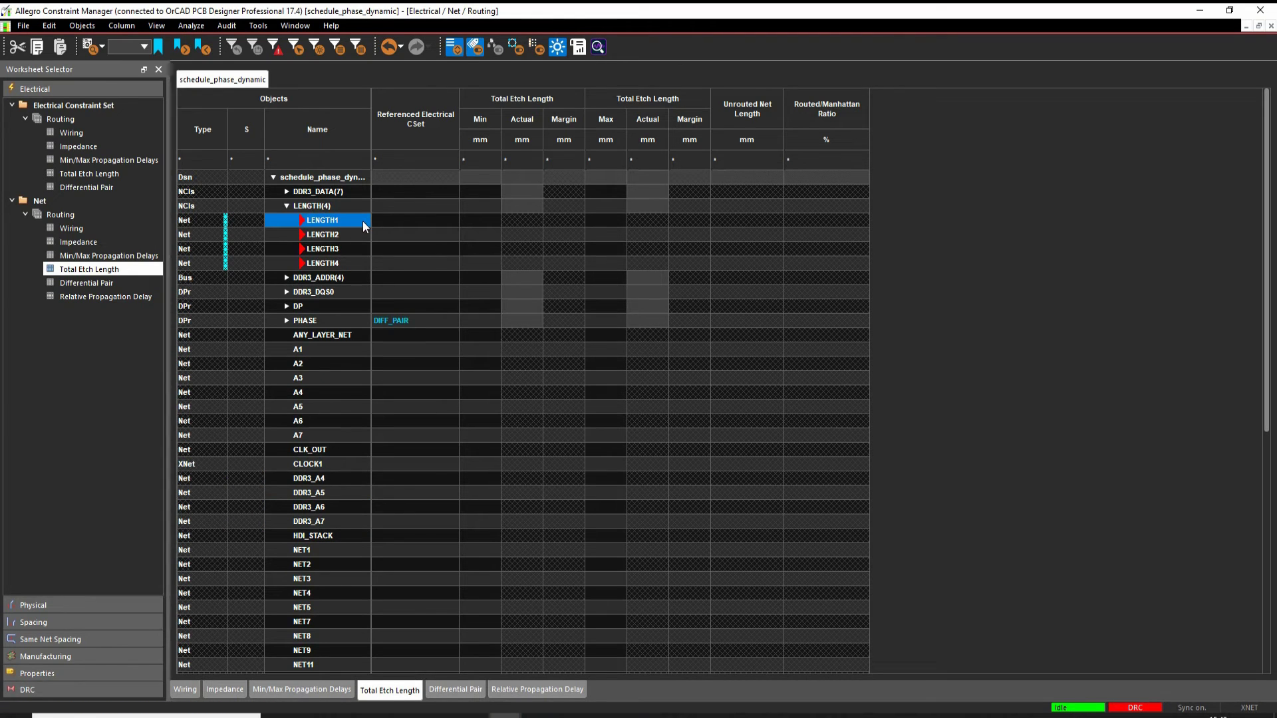
Analyze the LENGTH(4) class to get actual lengths 22.0943, 21.6706, 18.9980 and 19.0884 mm
right_click(322, 206)
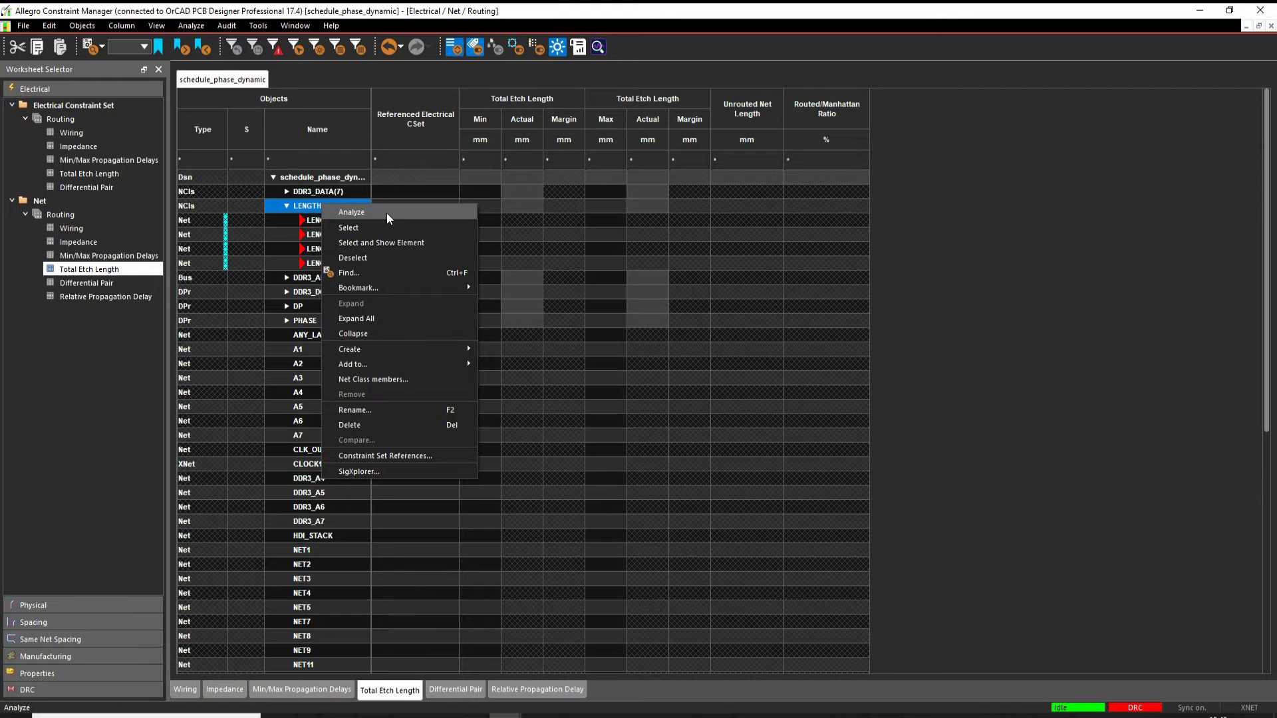
click(387, 214)
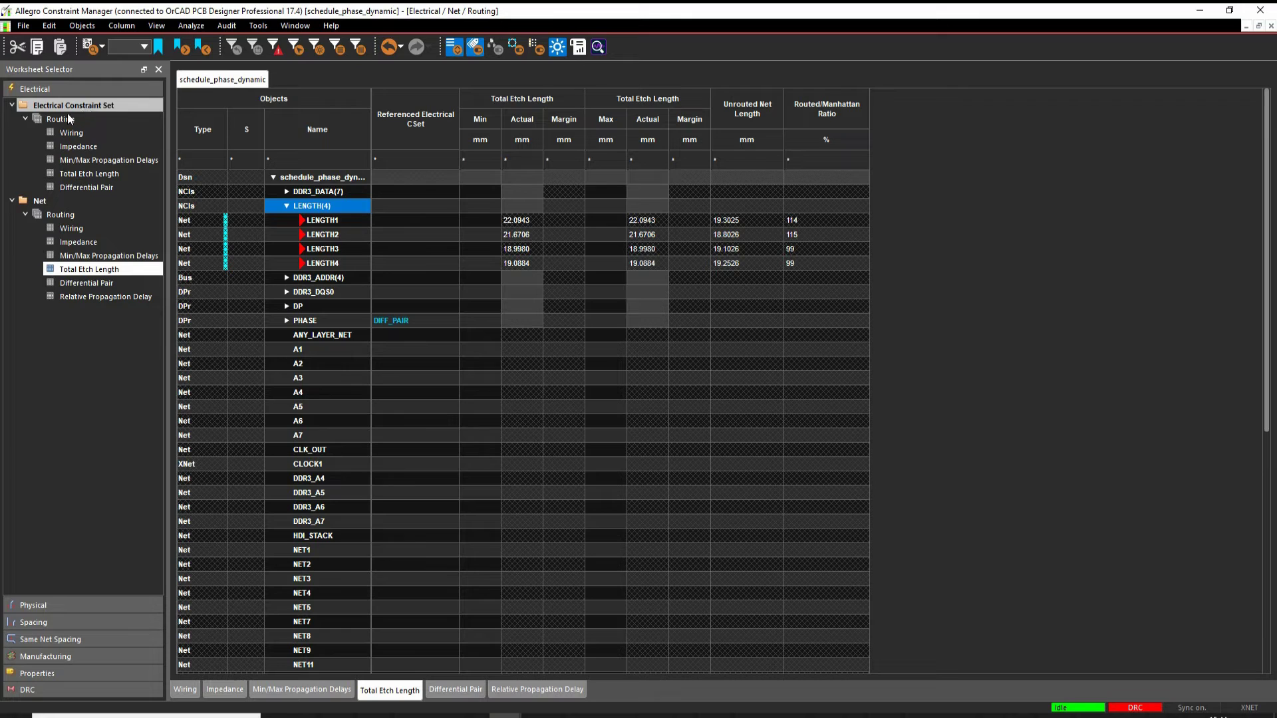
Create a new electrical constraint set with total etch length 22 to 22.5 mm
click(88, 175)
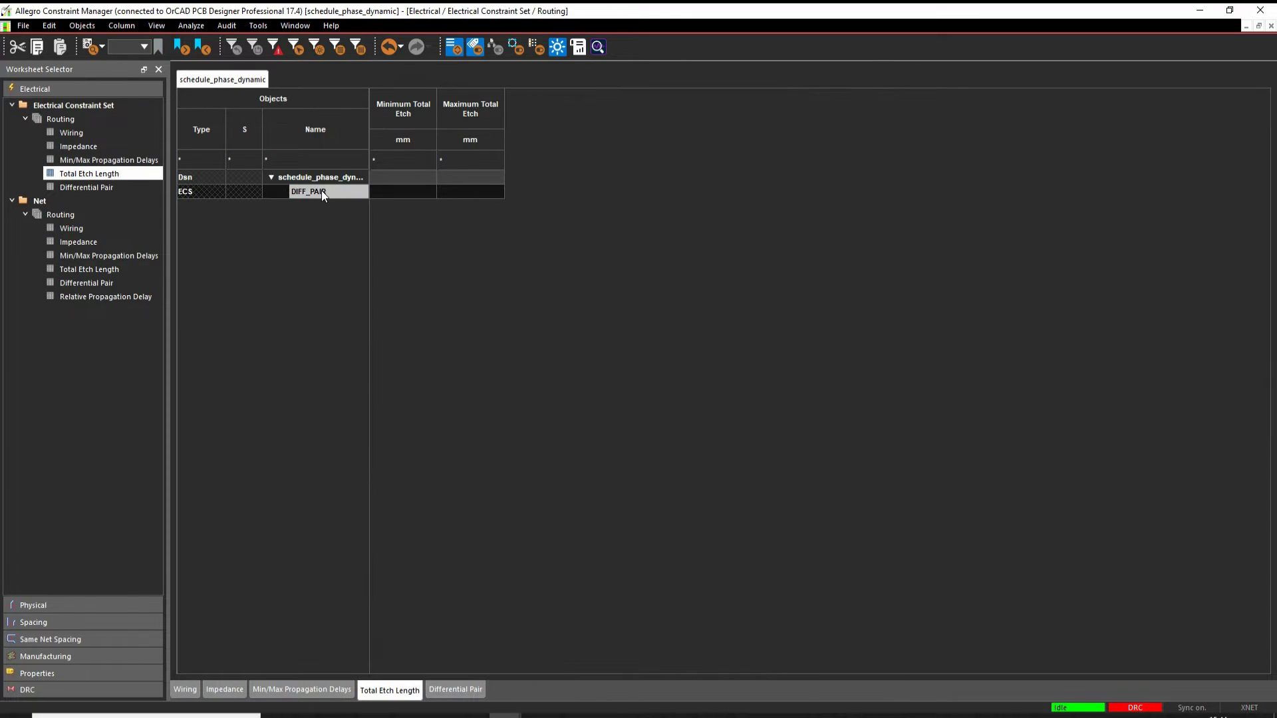
right_click(320, 177)
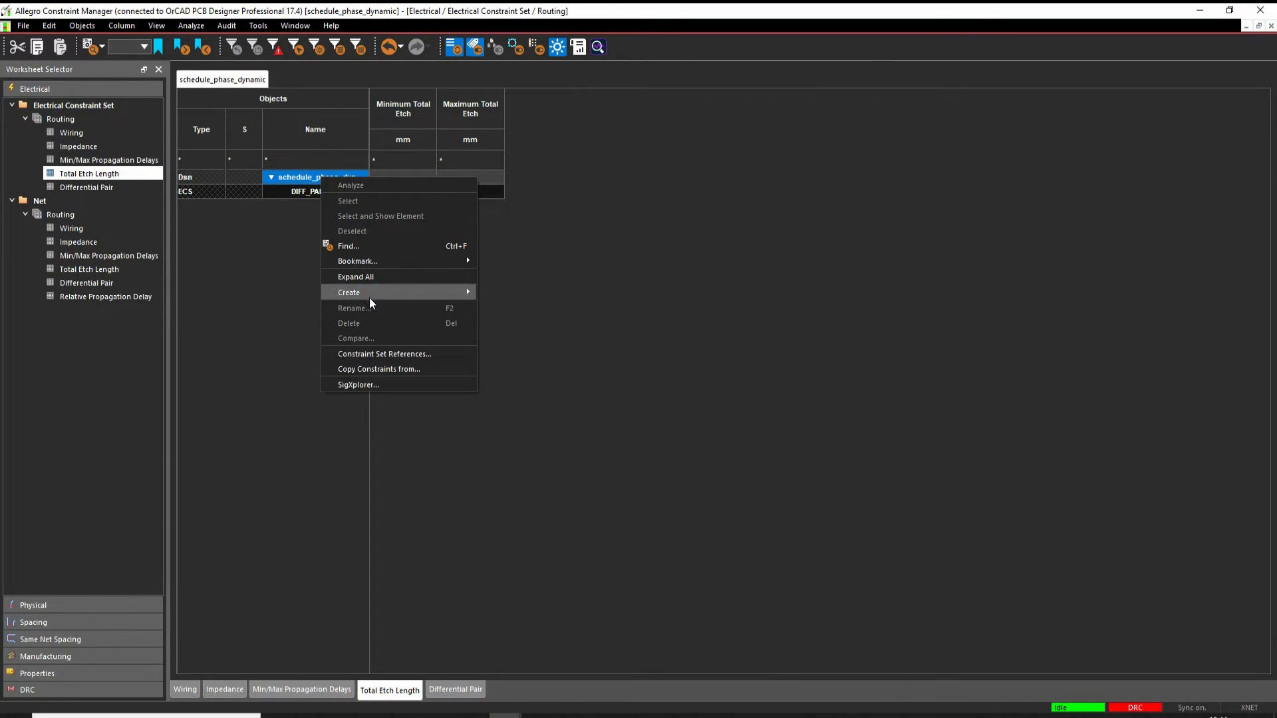
mouse_move(369, 293)
click(518, 293)
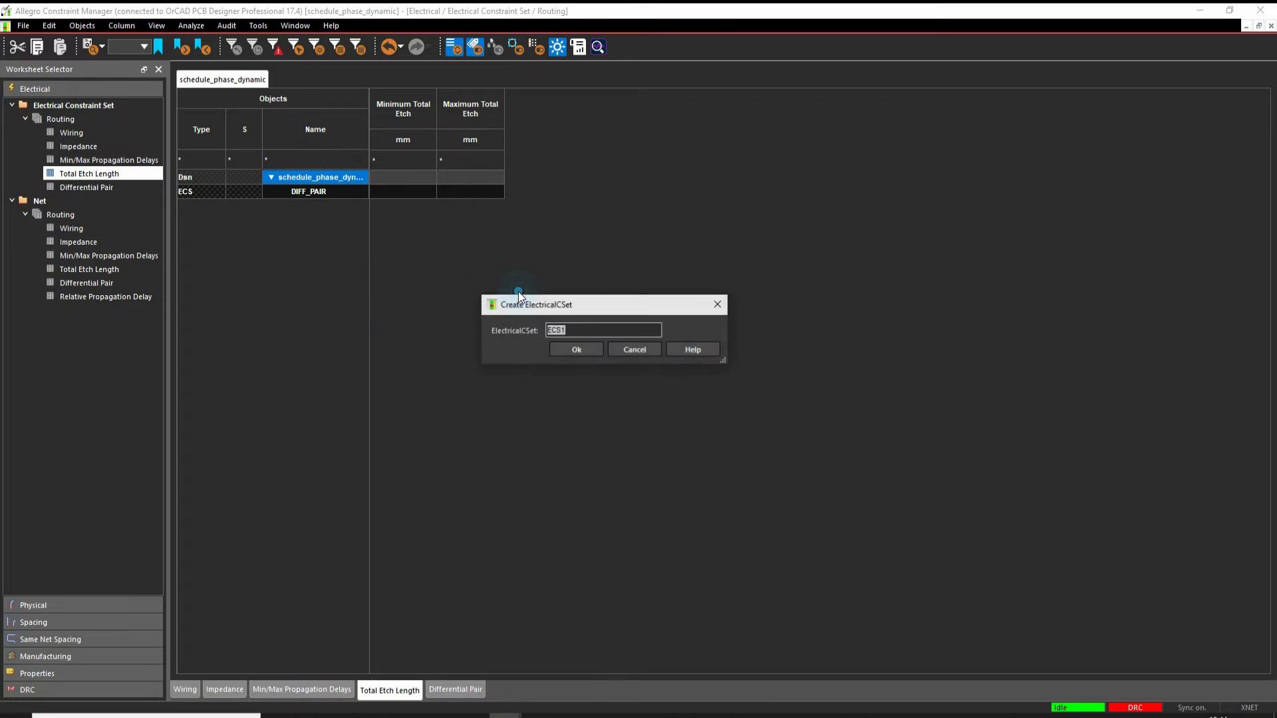
text(LENGTH)
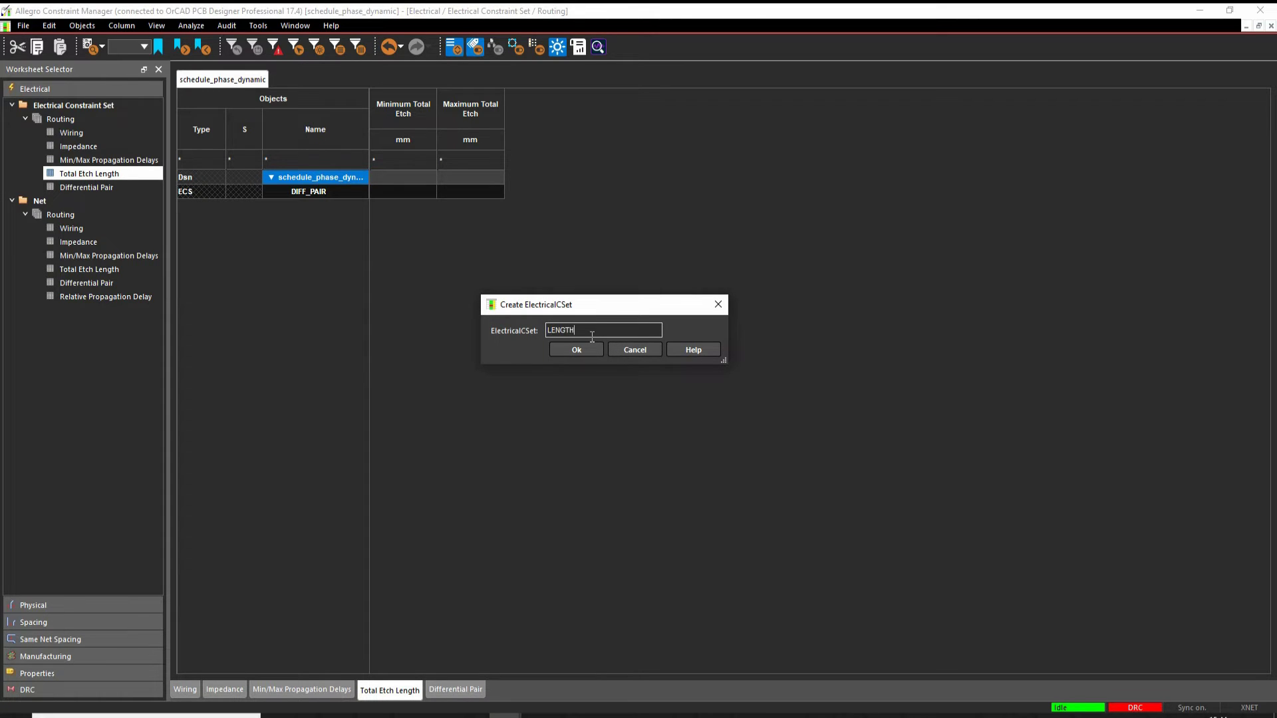
key(Return)
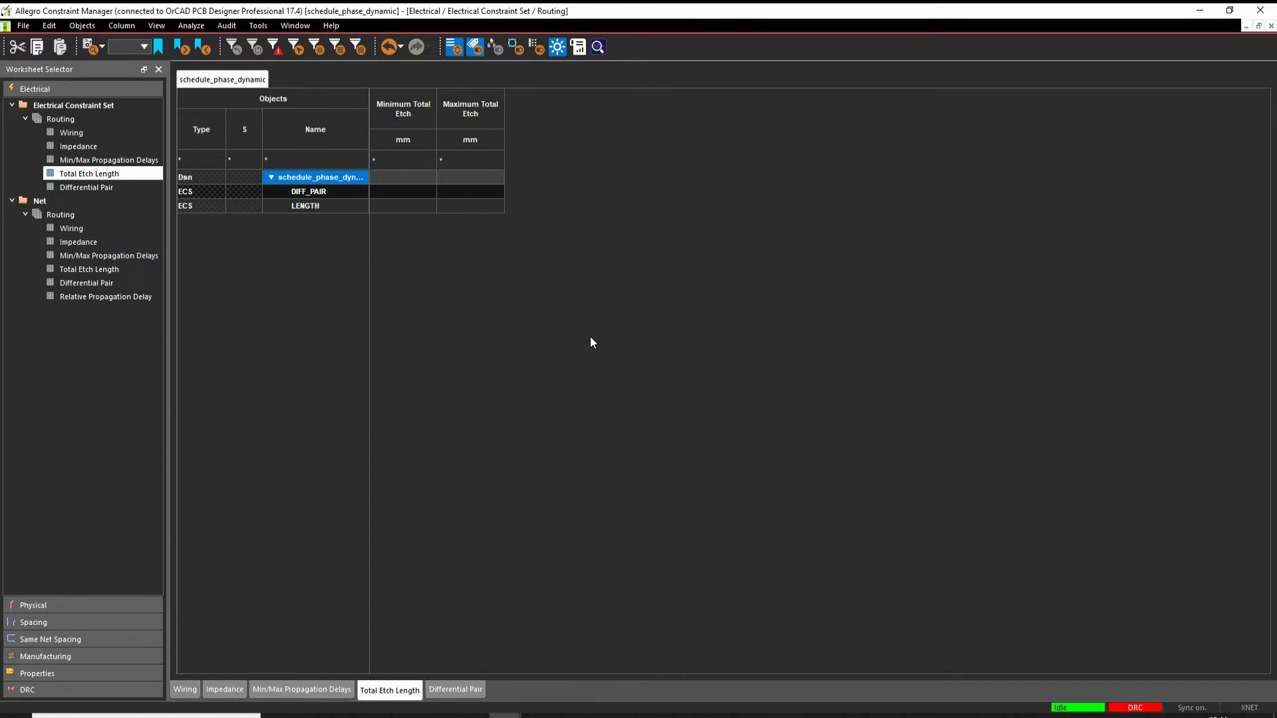
click(404, 206)
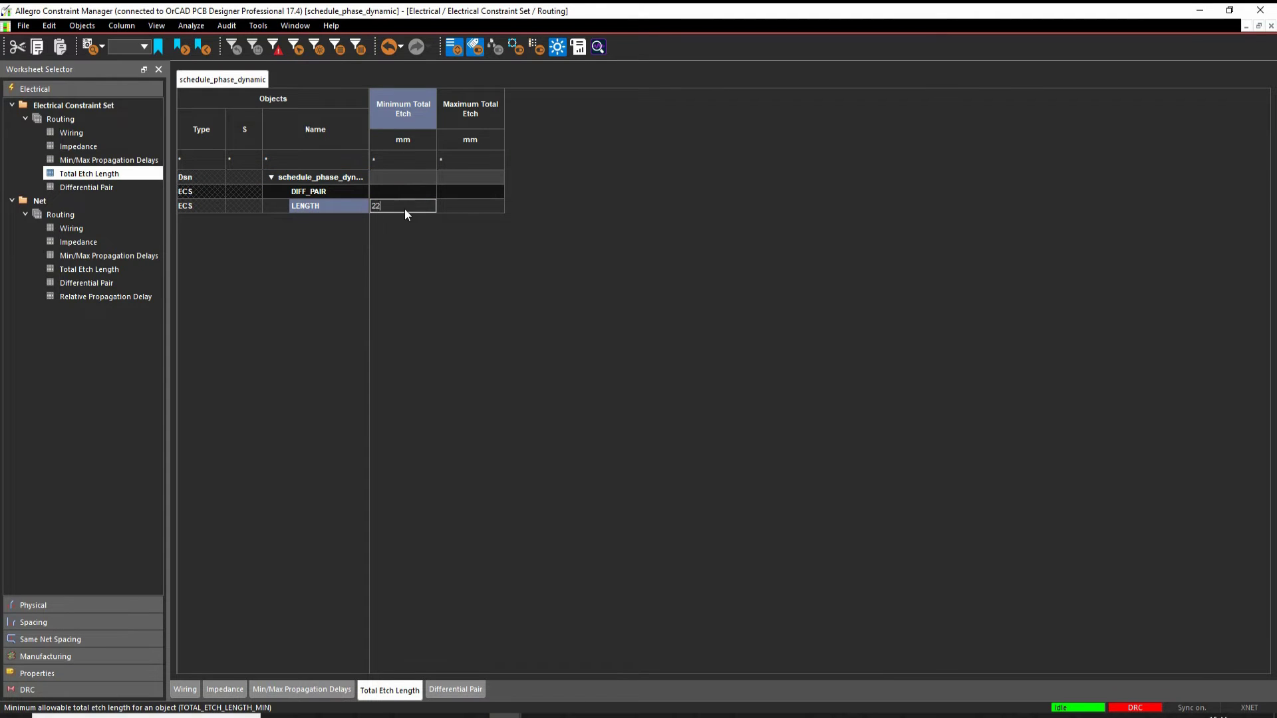
key(Tab)
text(22.5)
key(Return)
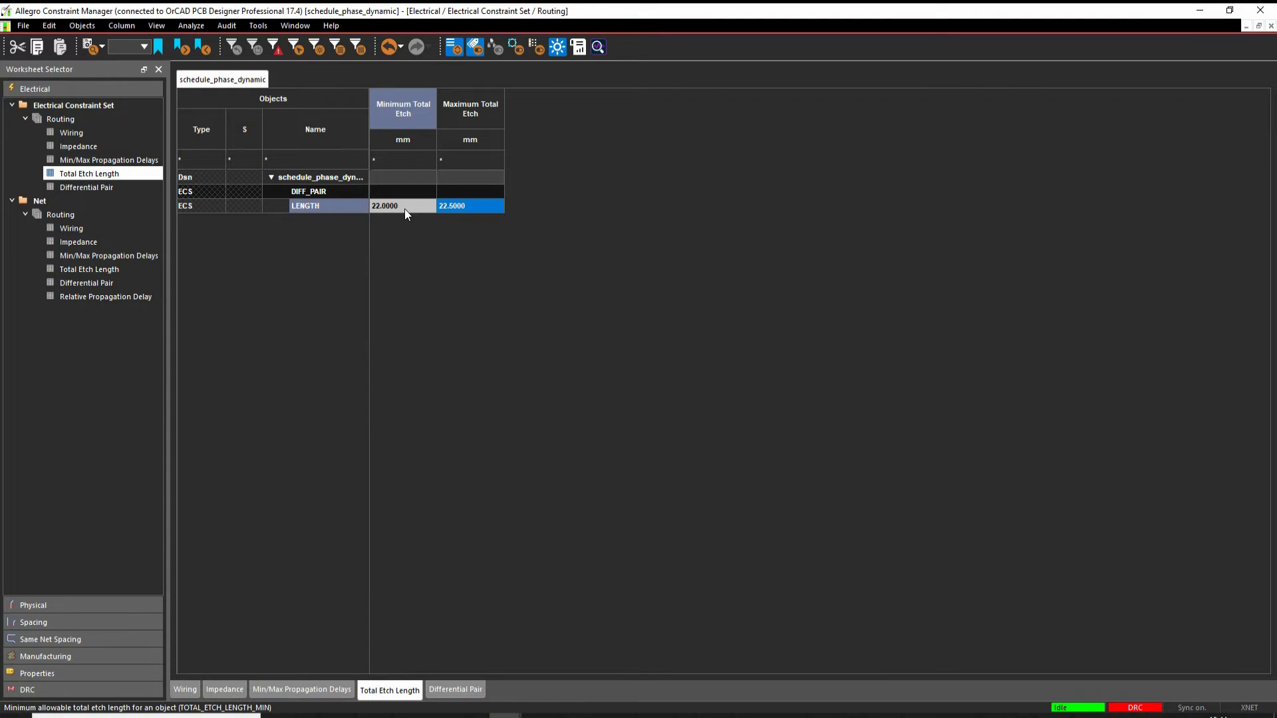
Assign the LENGTH constraint set to the LENGTH net class
click(90, 273)
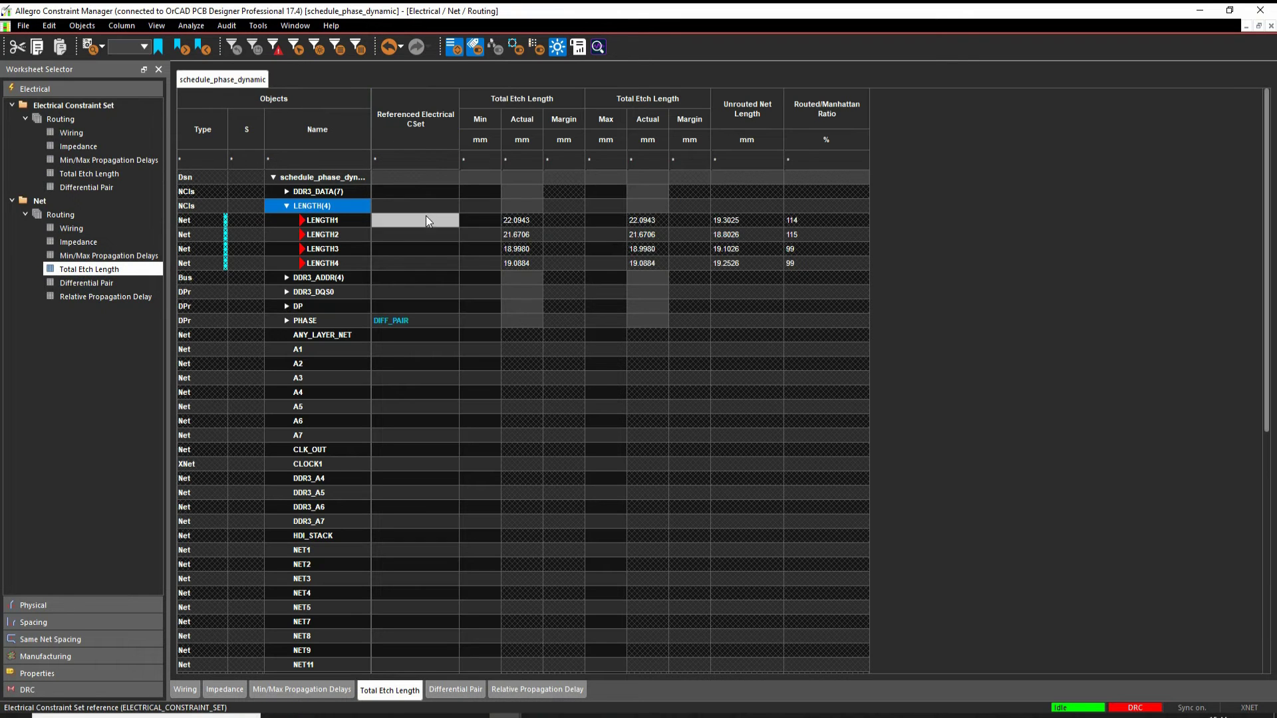
click(429, 205)
click(413, 226)
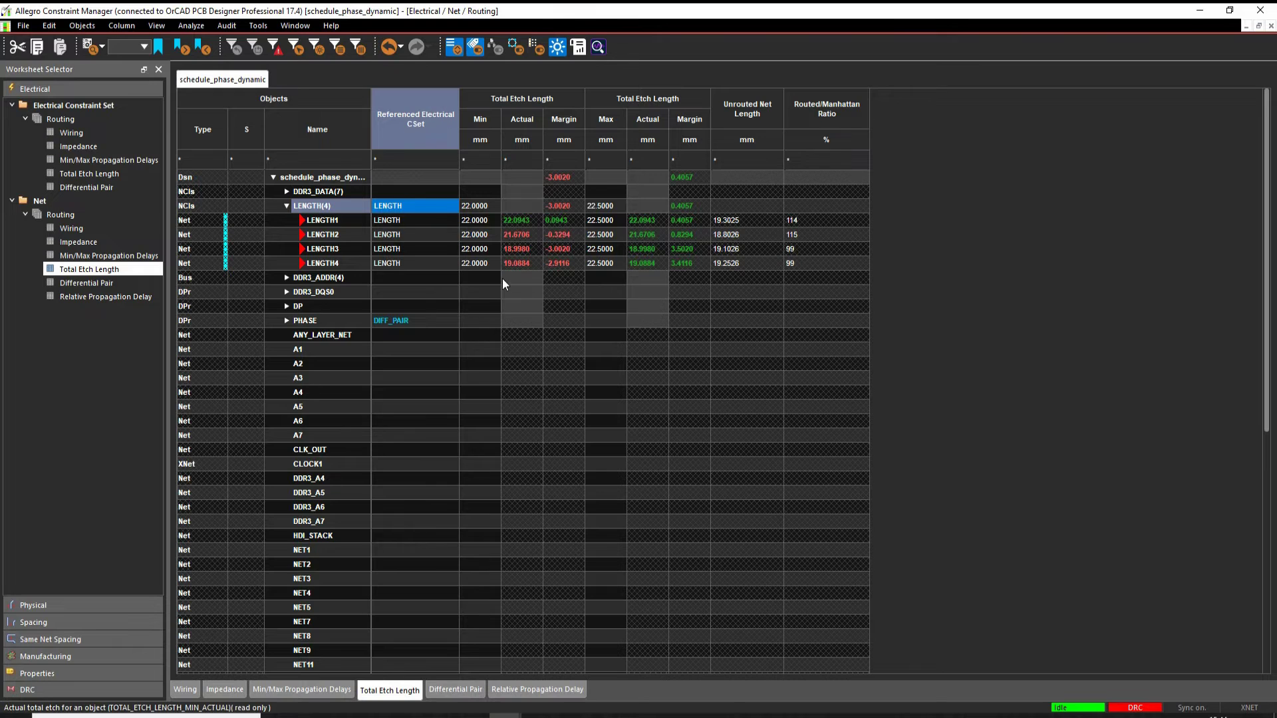
Review the per-net total etch length results, then minimize Constraint Manager
click(79, 174)
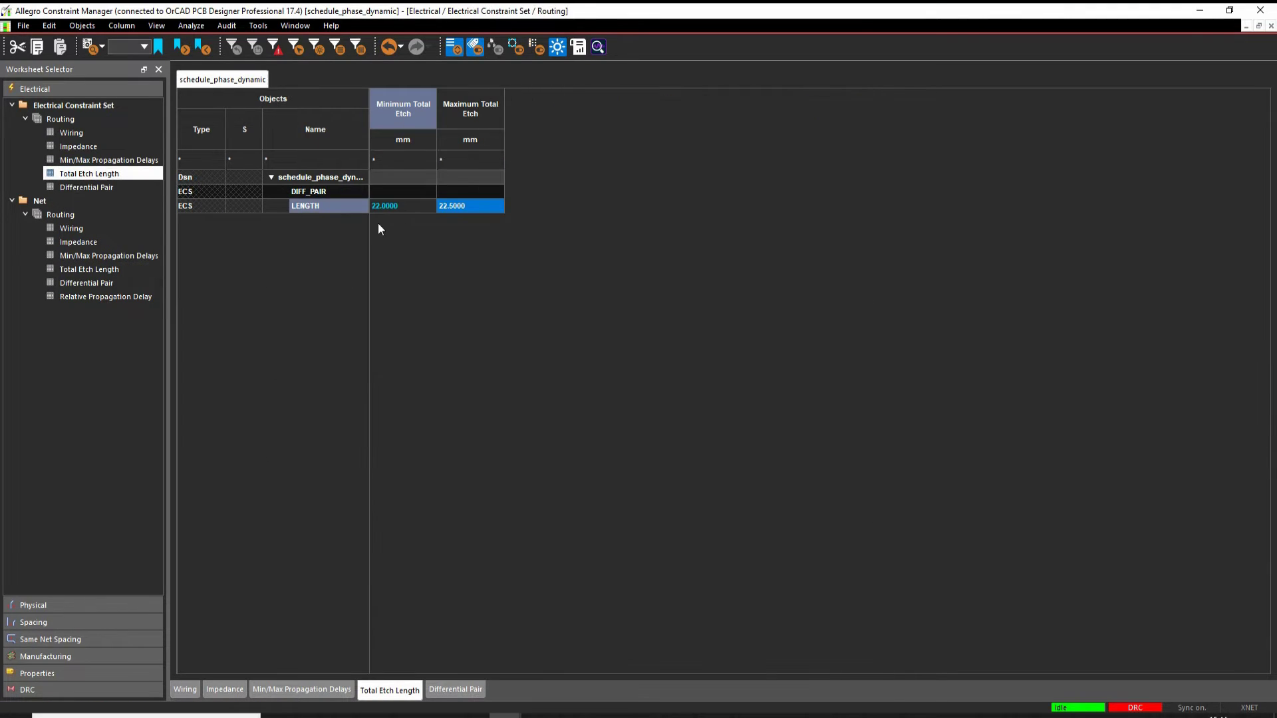
click(97, 269)
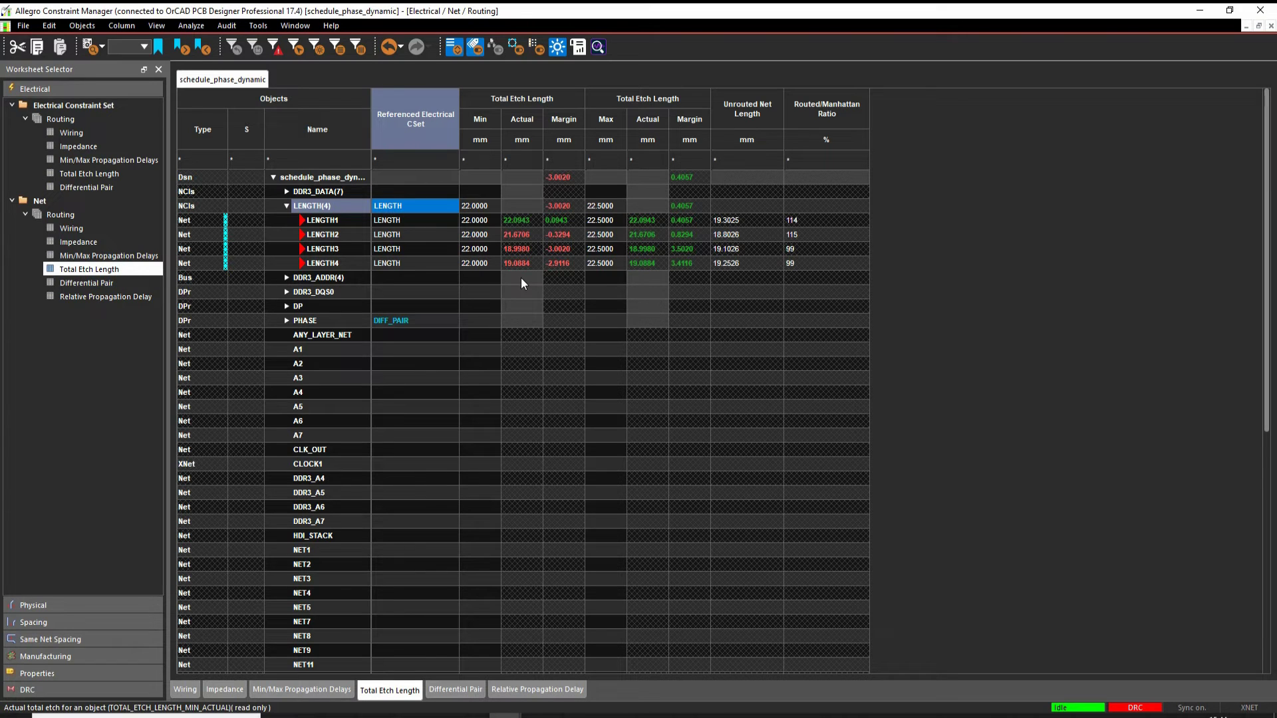
click(1199, 11)
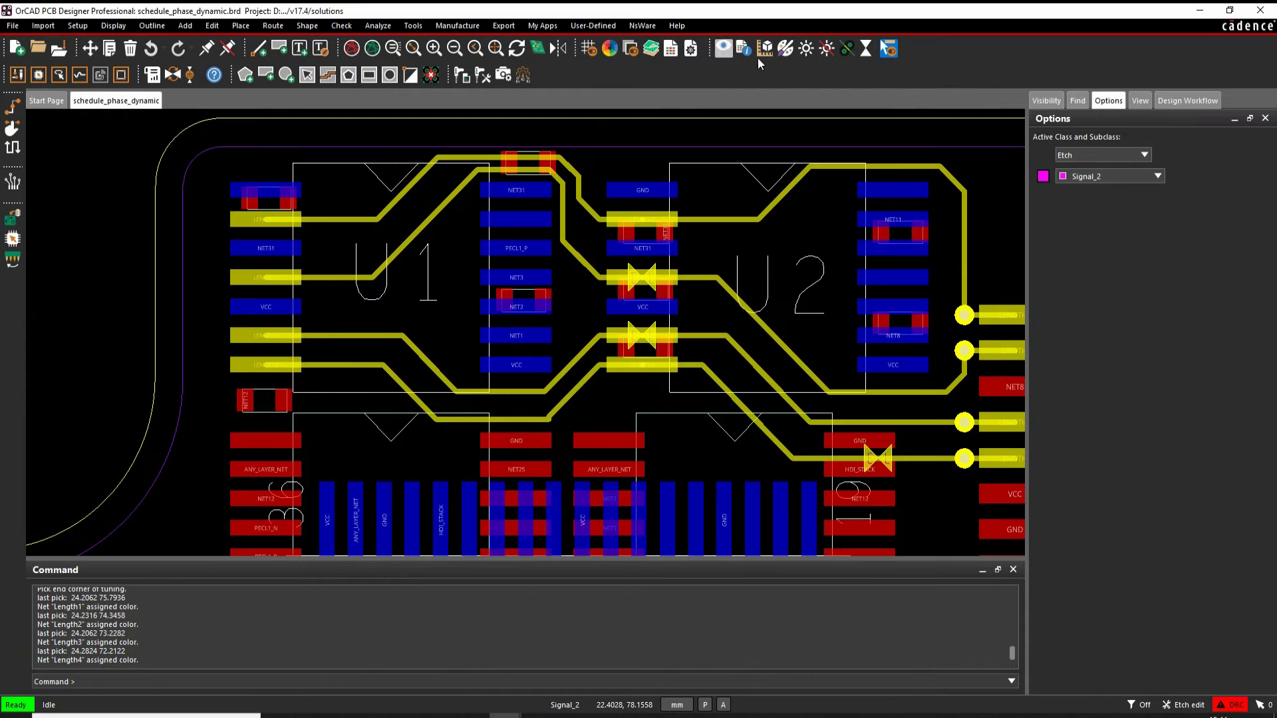
Dehighlight all nets so the LENGTH traces return to normal blue etch
click(129, 28)
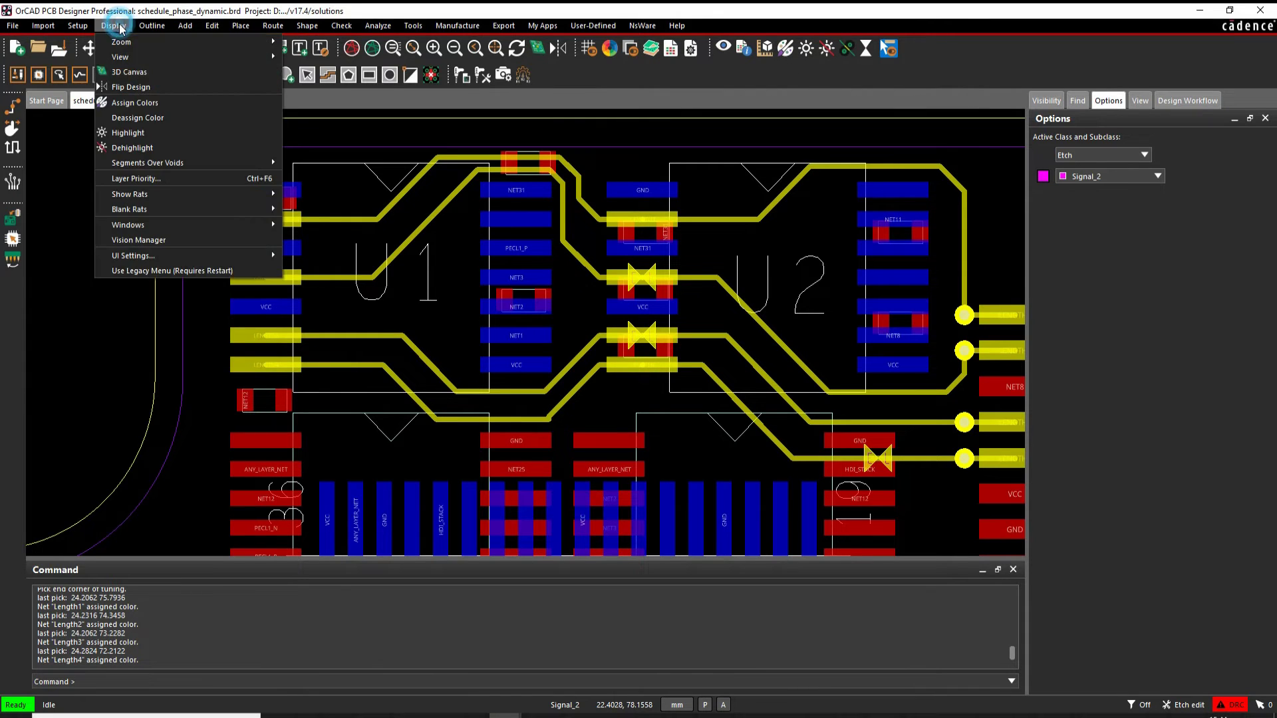
click(132, 153)
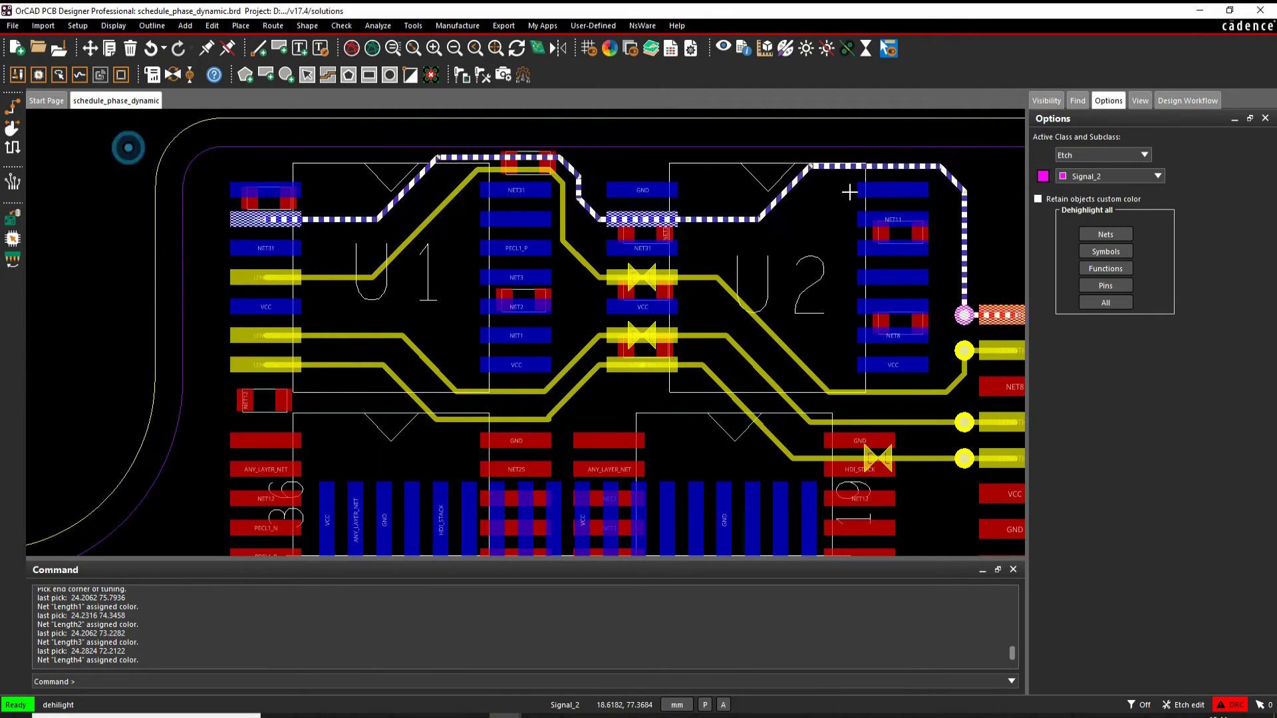
click(1105, 303)
right_click(824, 210)
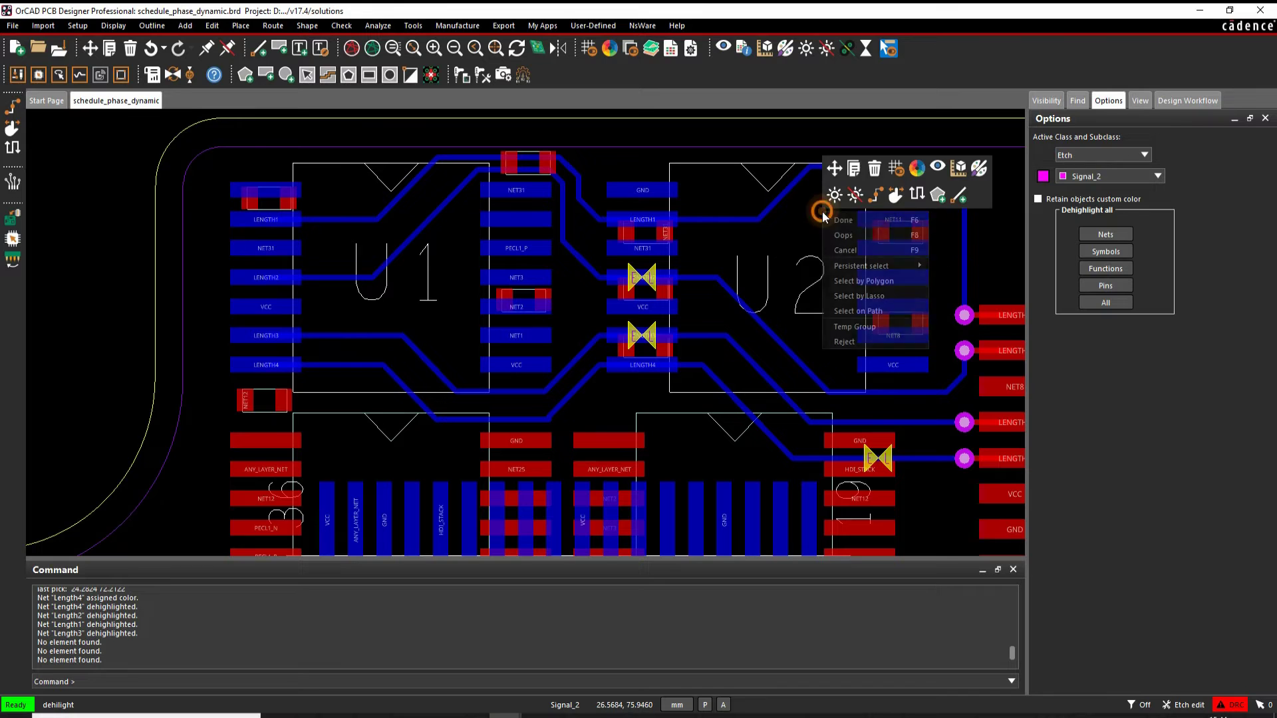
click(832, 220)
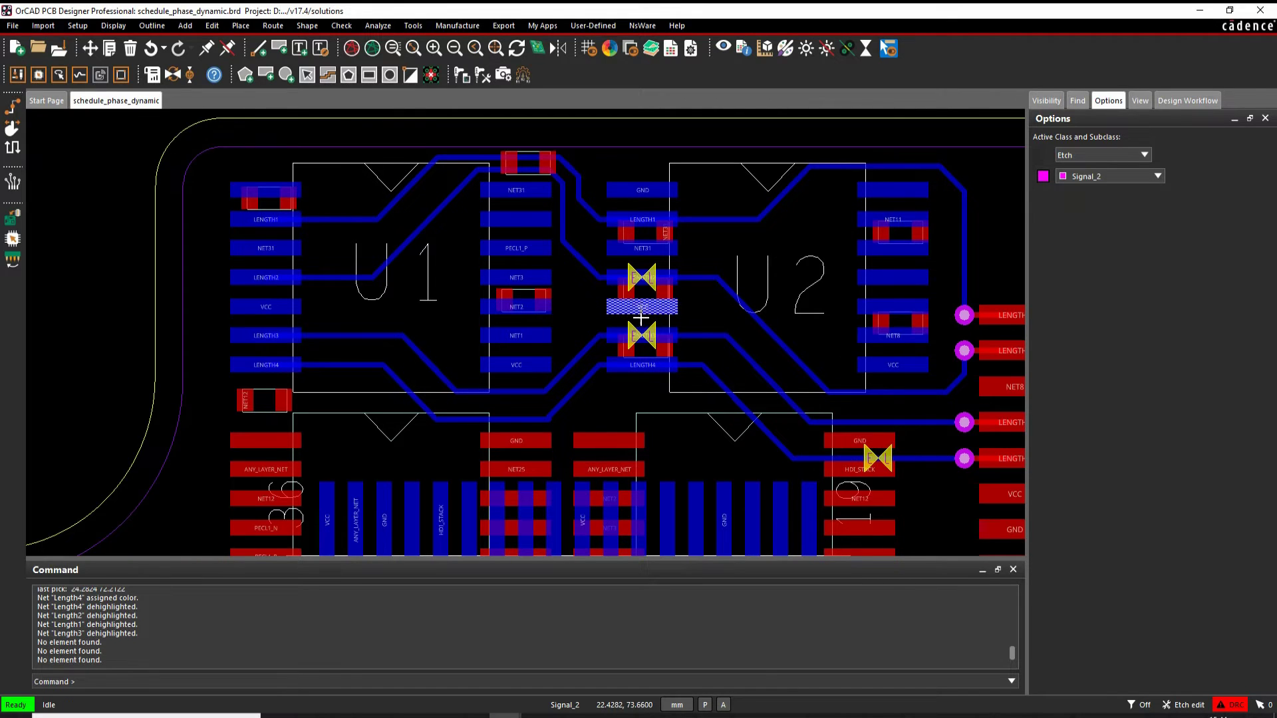
scroll(652, 345, up, 3)
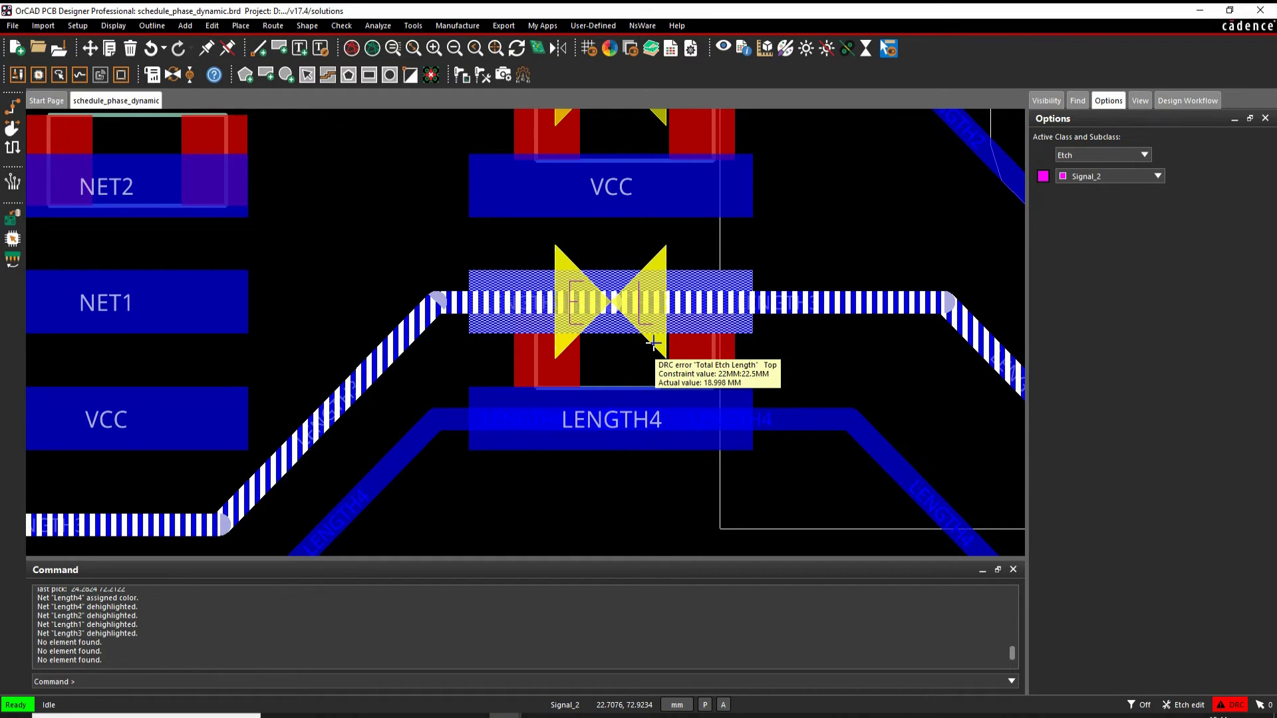
scroll(653, 343, down, 3)
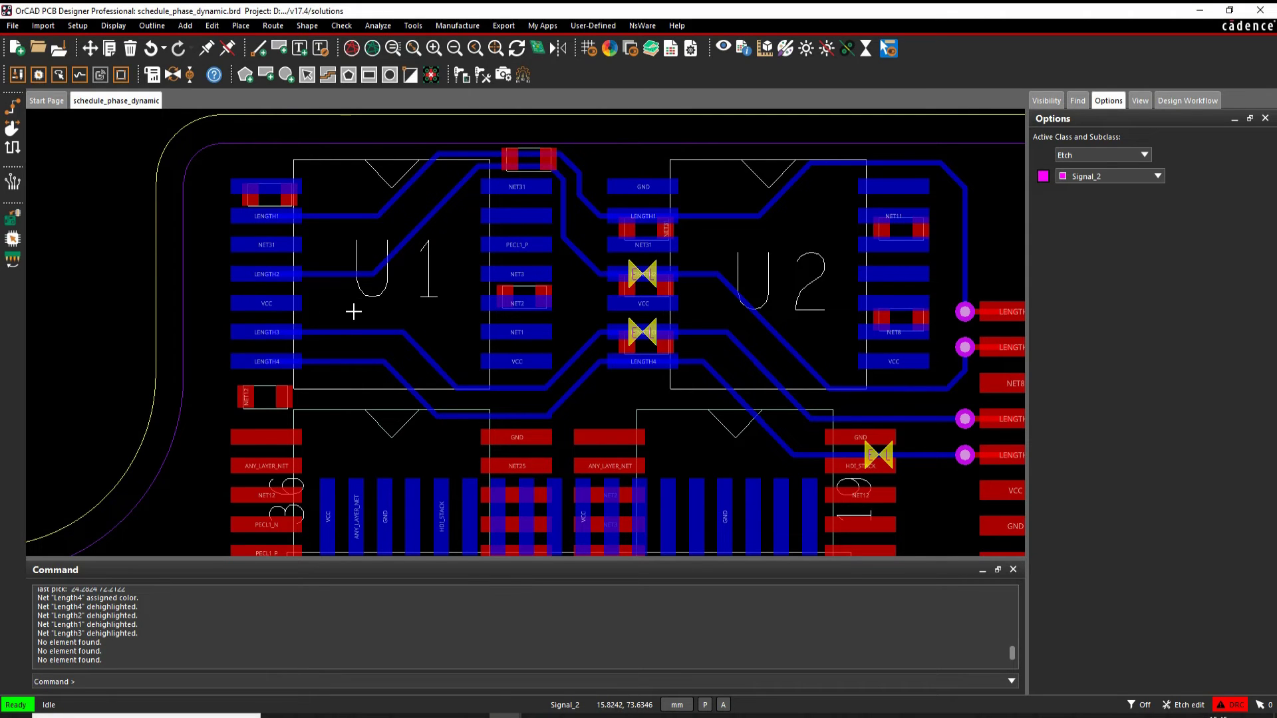
Delay-tune the LENGTH2 trace near U2 with a serpentine until it meets the 22 mm target
click(273, 26)
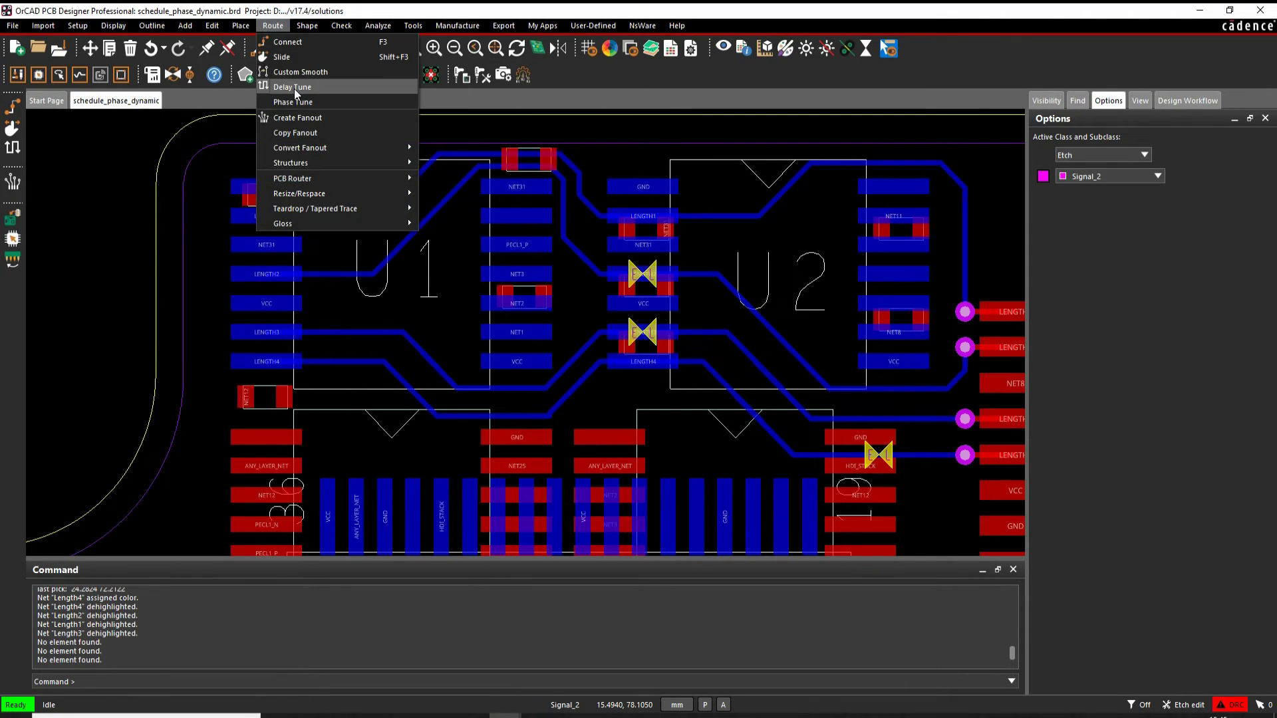
click(44, 293)
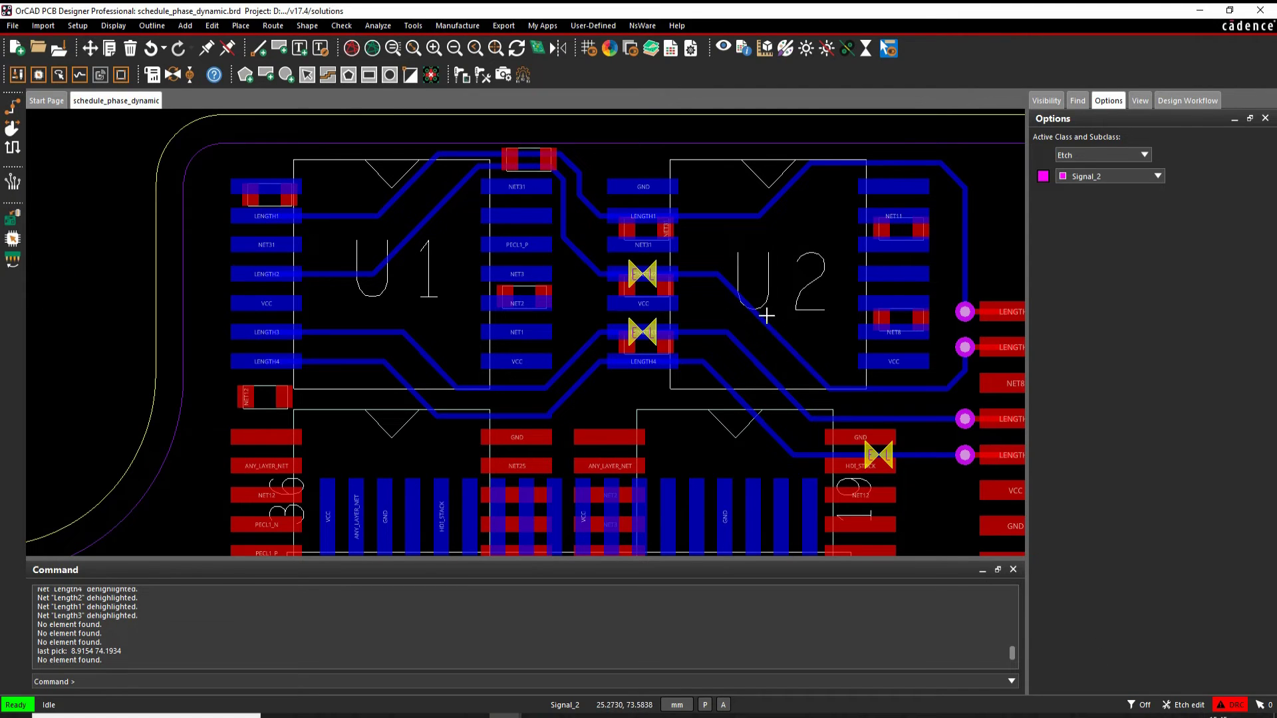
right_click(738, 294)
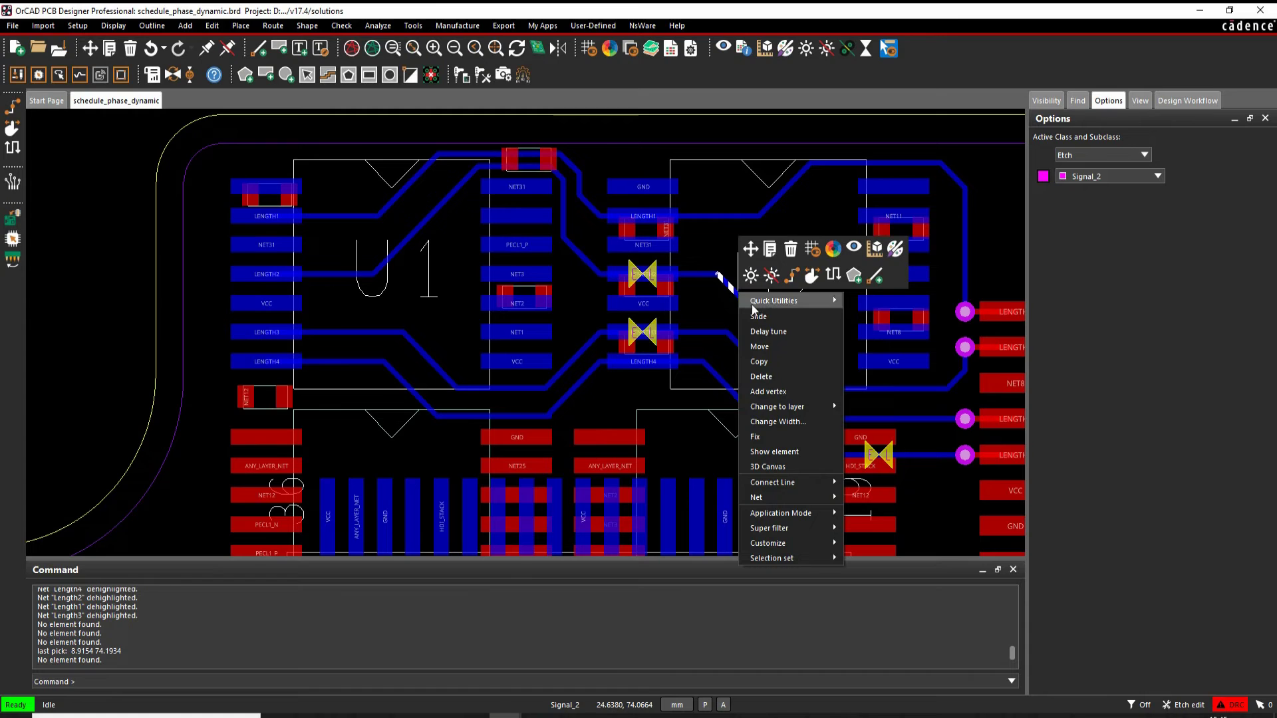
click(778, 331)
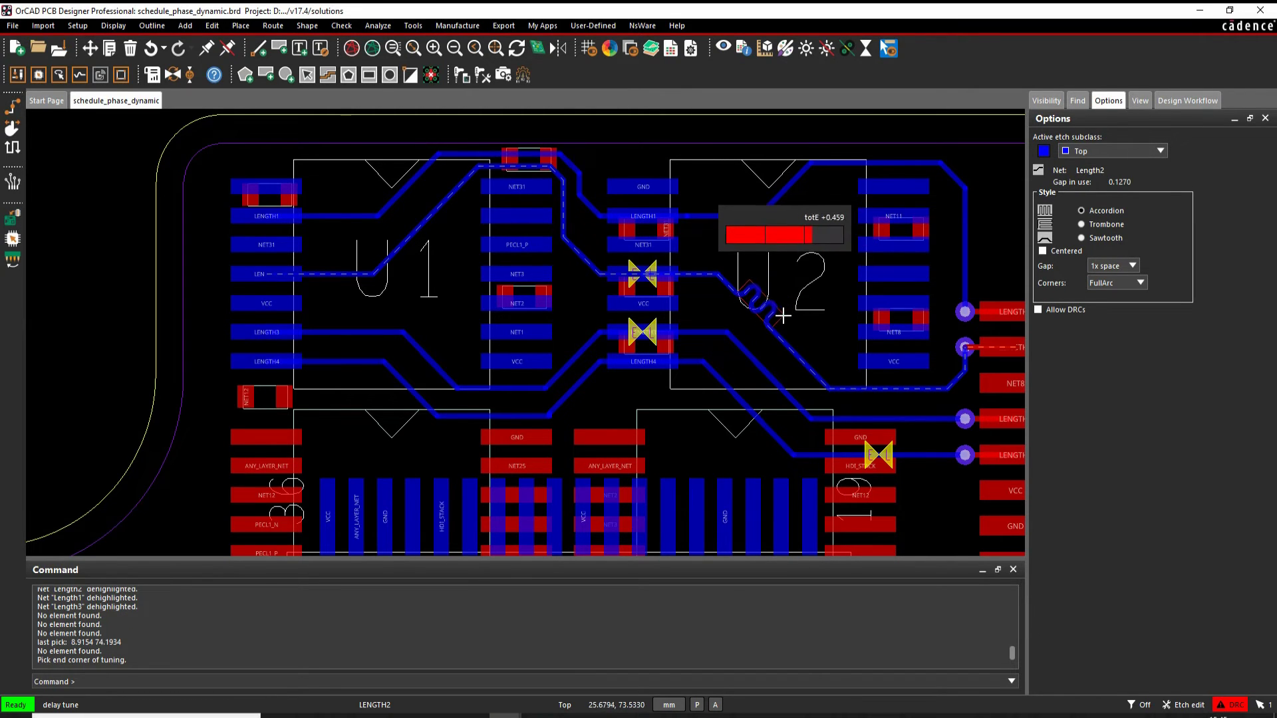
scroll(781, 316, up, 3)
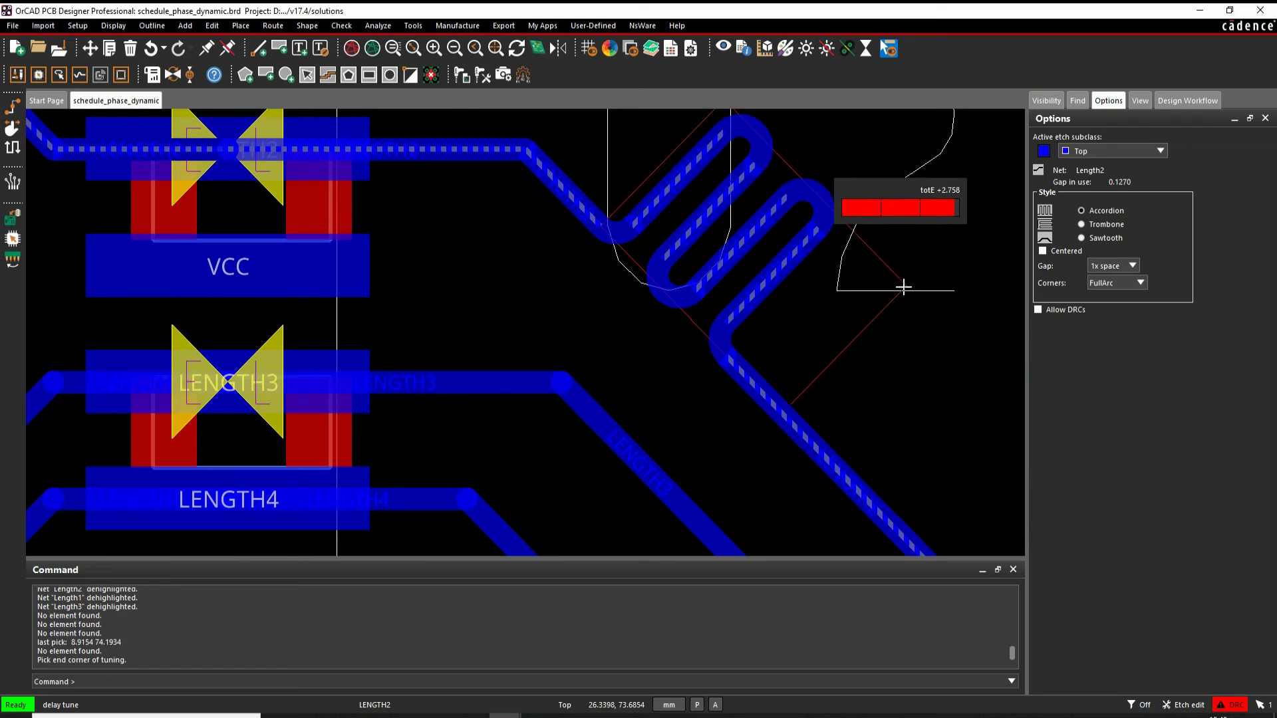
scroll(939, 278, down, 3)
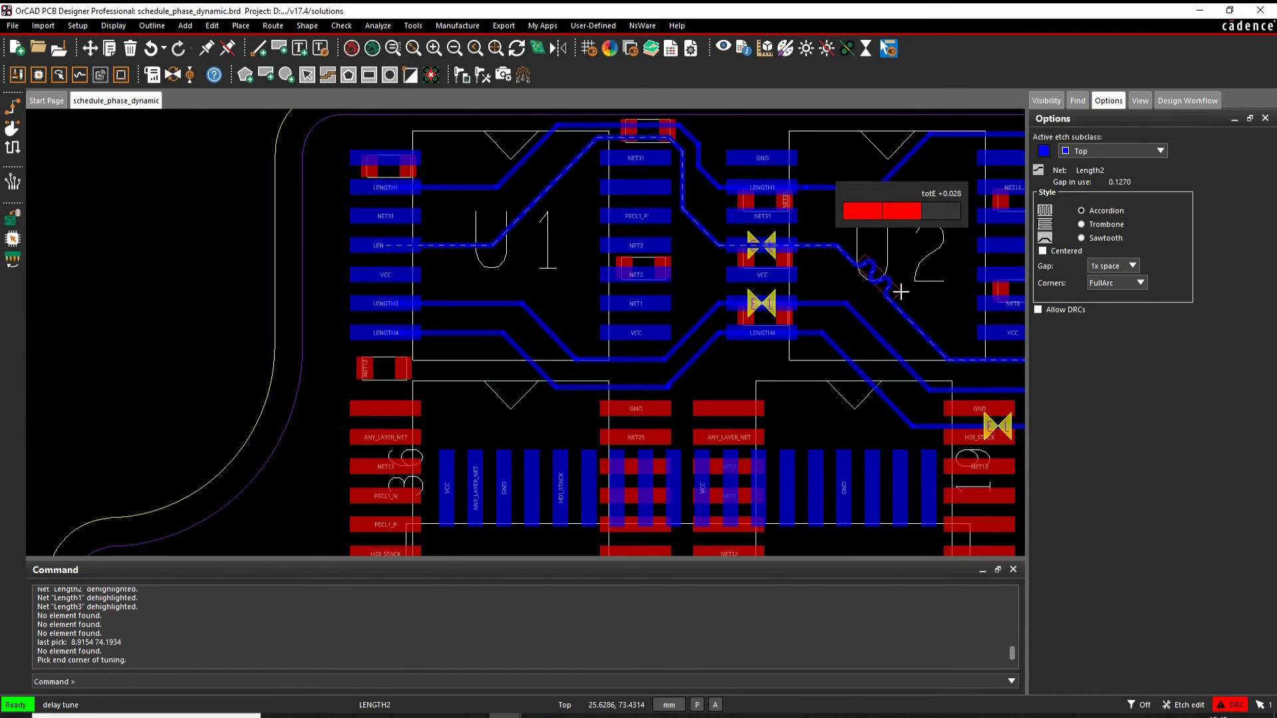
scroll(879, 279, up, 3)
scroll(906, 265, down, 3)
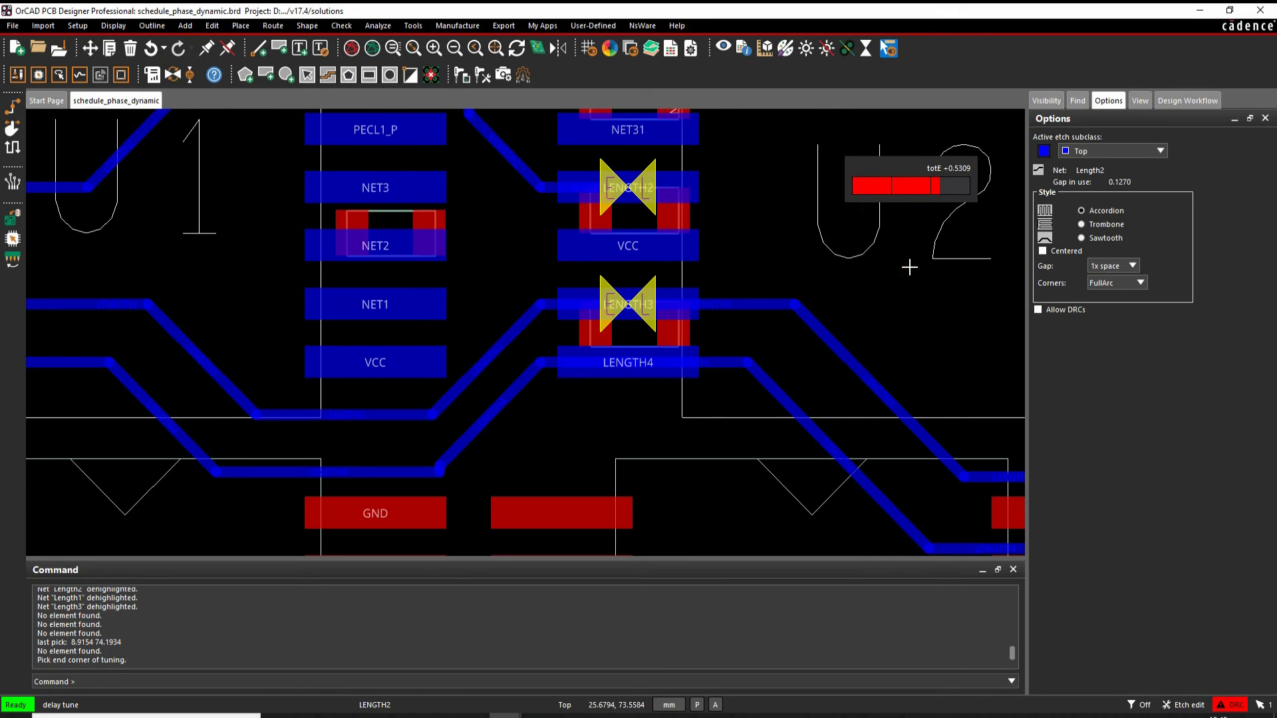
middle_drag(907, 265, 849, 305)
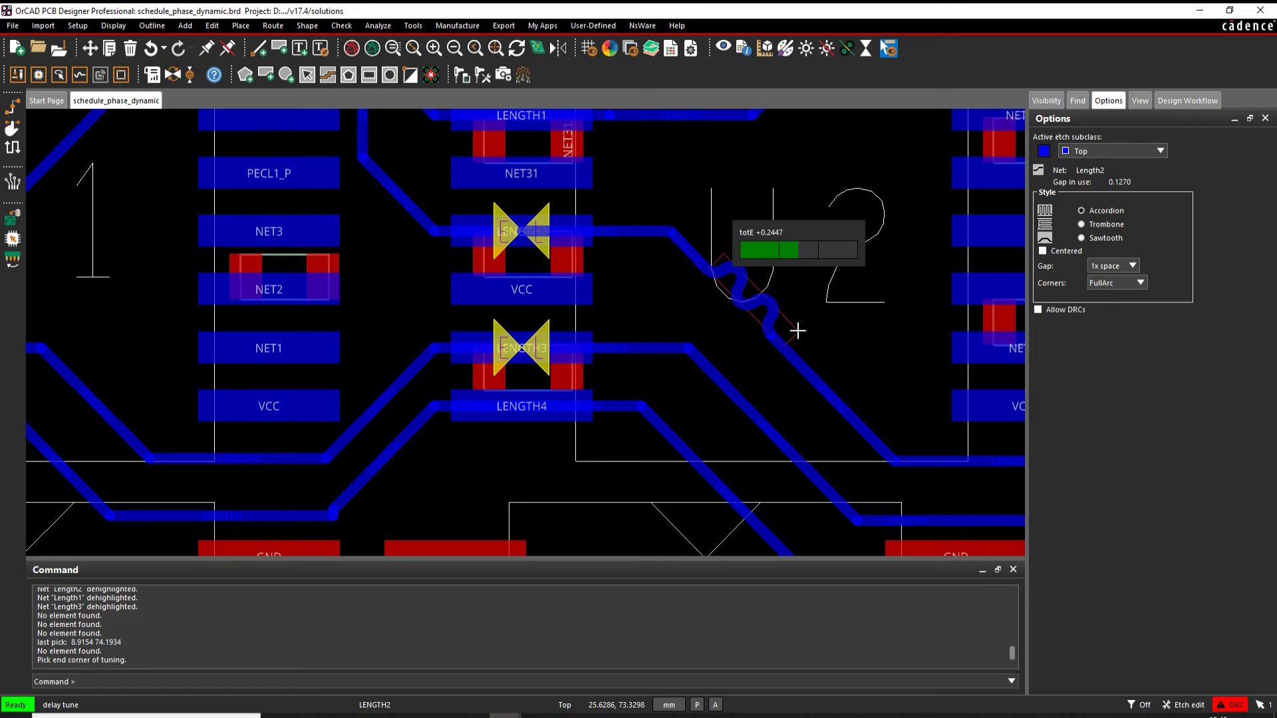
click(798, 331)
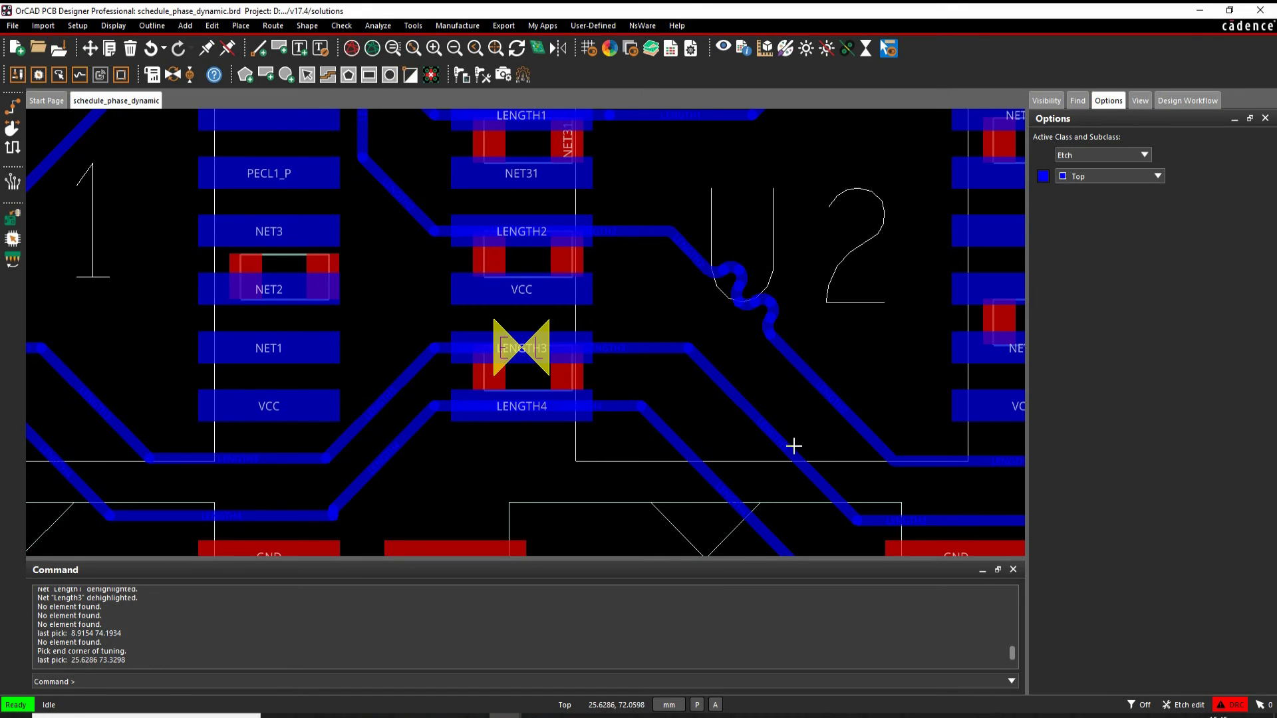
Add a delay-tune serpentine to the LENGTH3 trace
mouse_move(792, 448)
middle_down()
mouse_move(862, 396)
mouse_move(955, 392)
middle_up()
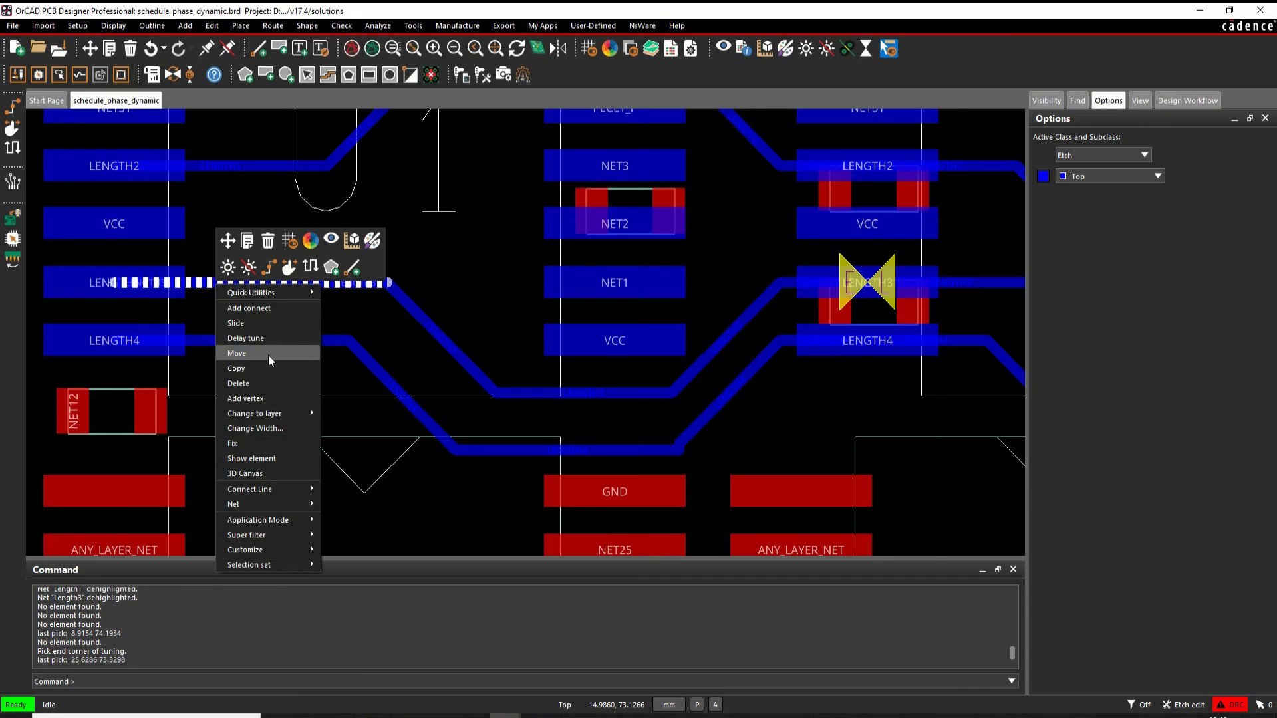
click(263, 339)
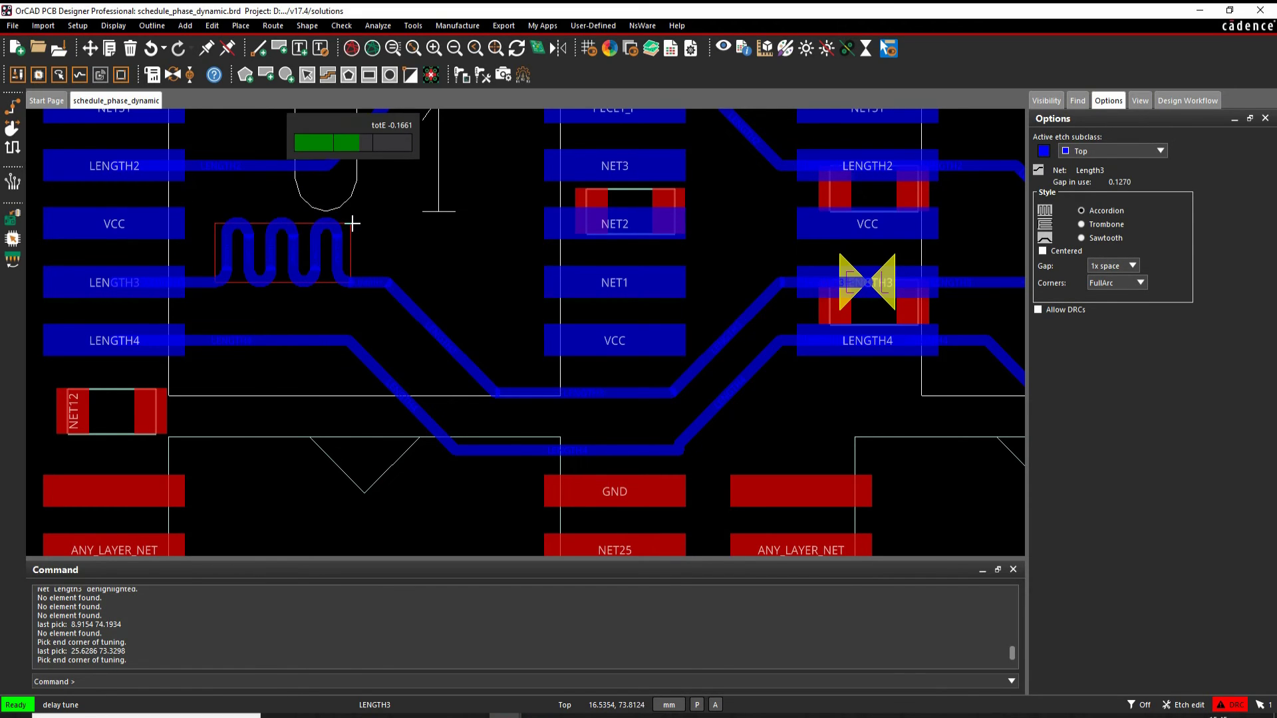
click(353, 223)
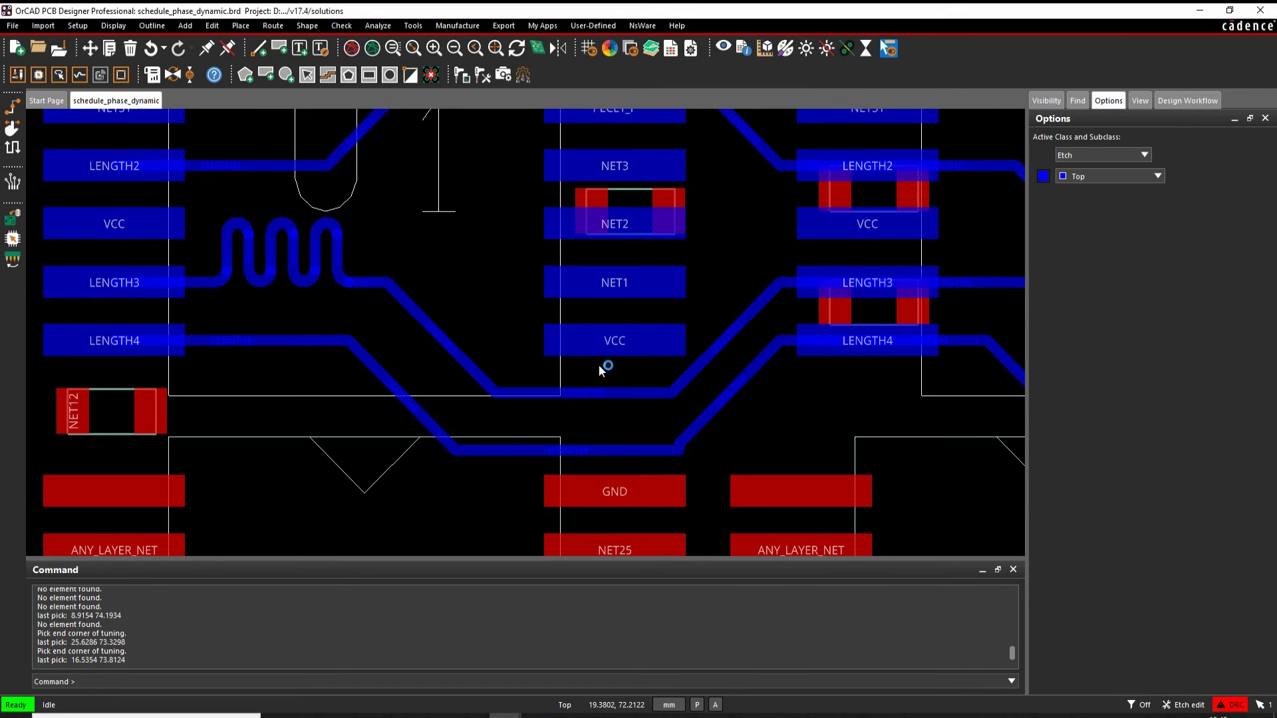
Delay-tune LENGTH4 to 22.1010 mm and confirm all four nets pass in Constraint Manager
mouse_move(604, 365)
middle_down()
mouse_move(428, 266)
mouse_move(380, 286)
mouse_move(586, 308)
middle_up()
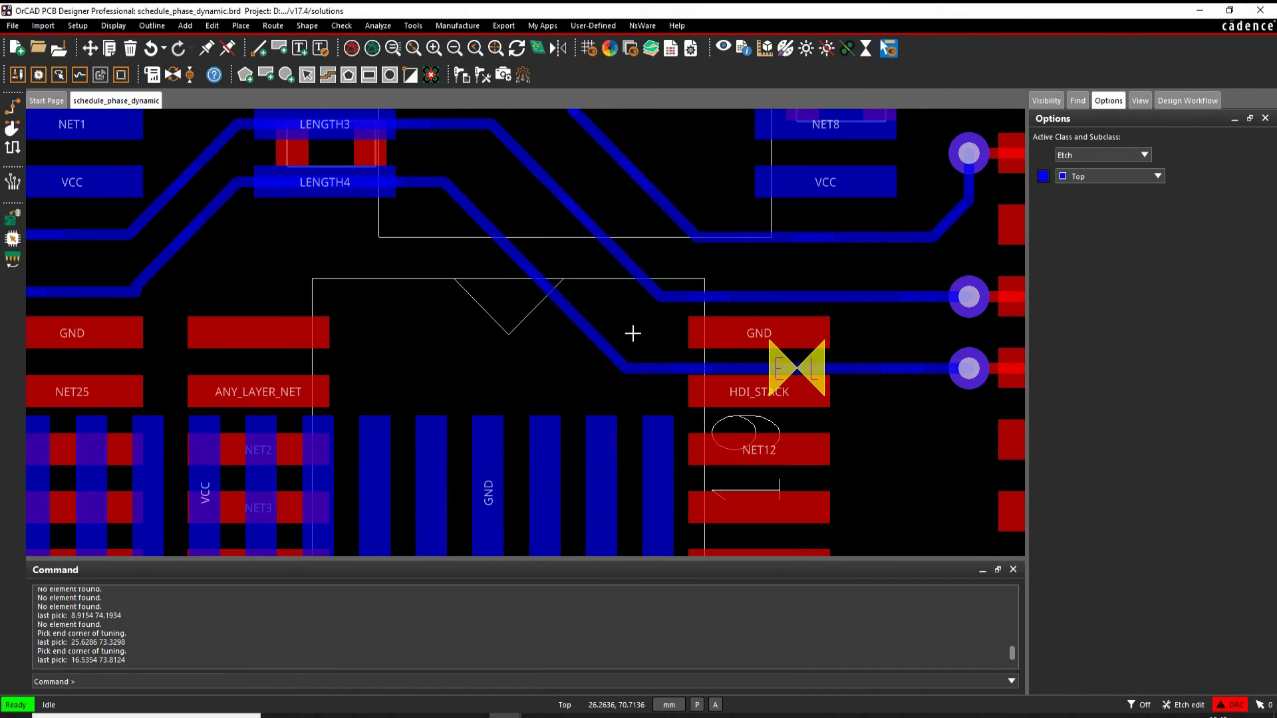
right_click(479, 222)
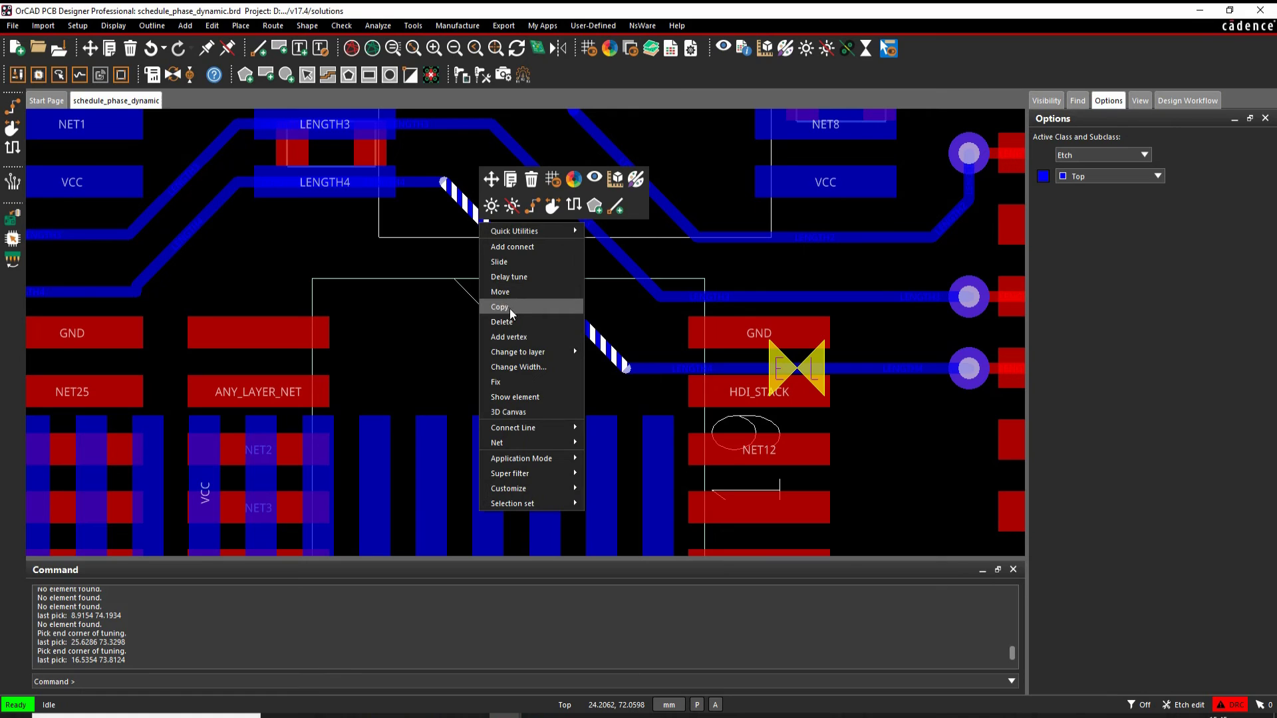
click(510, 276)
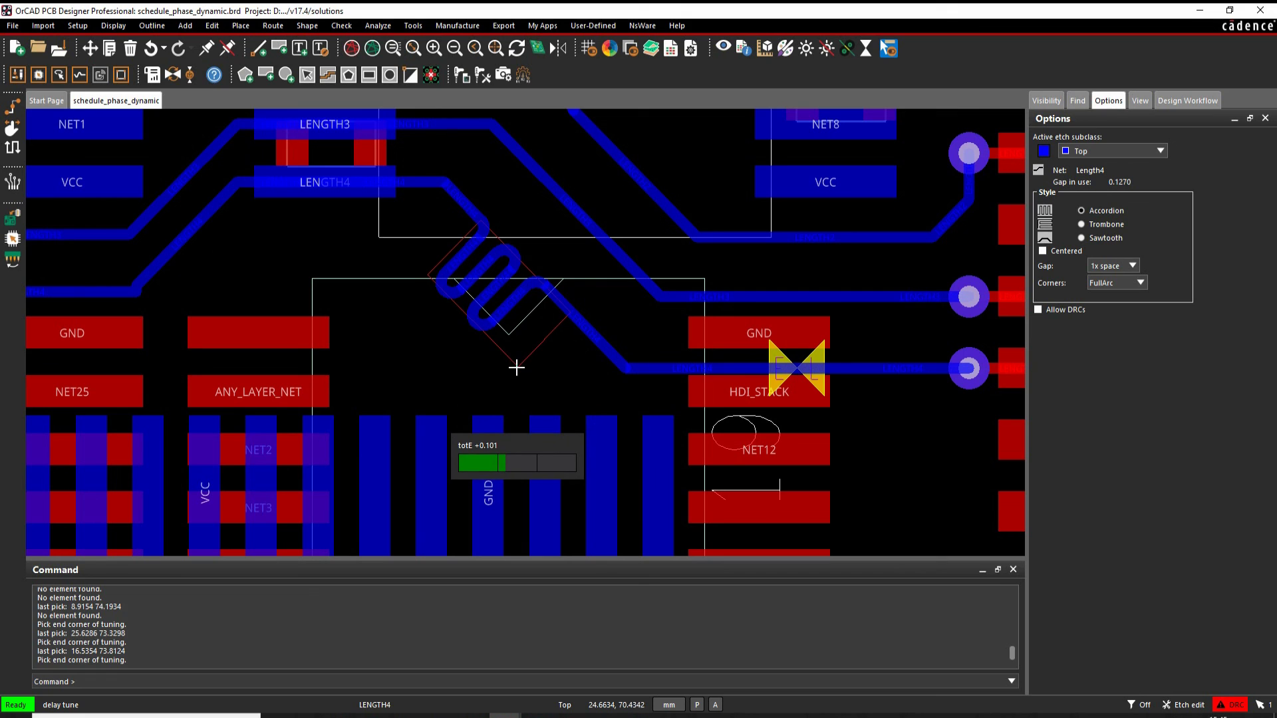
click(516, 367)
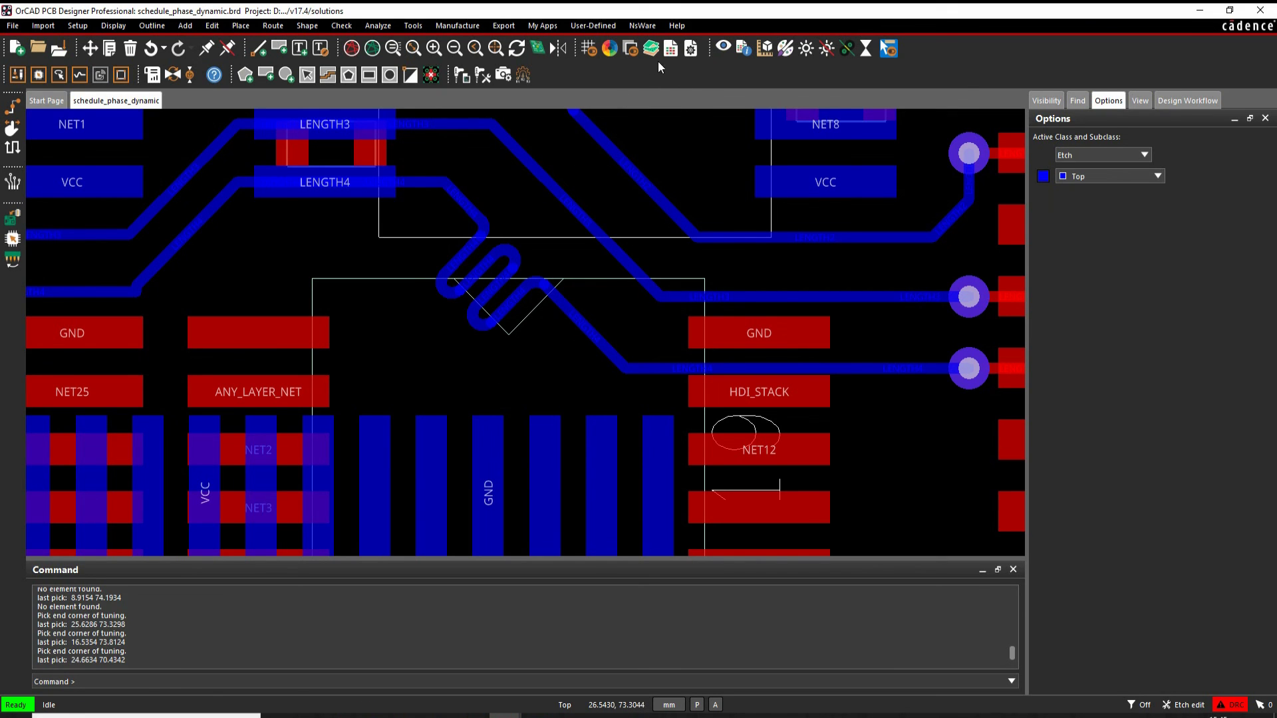
click(673, 48)
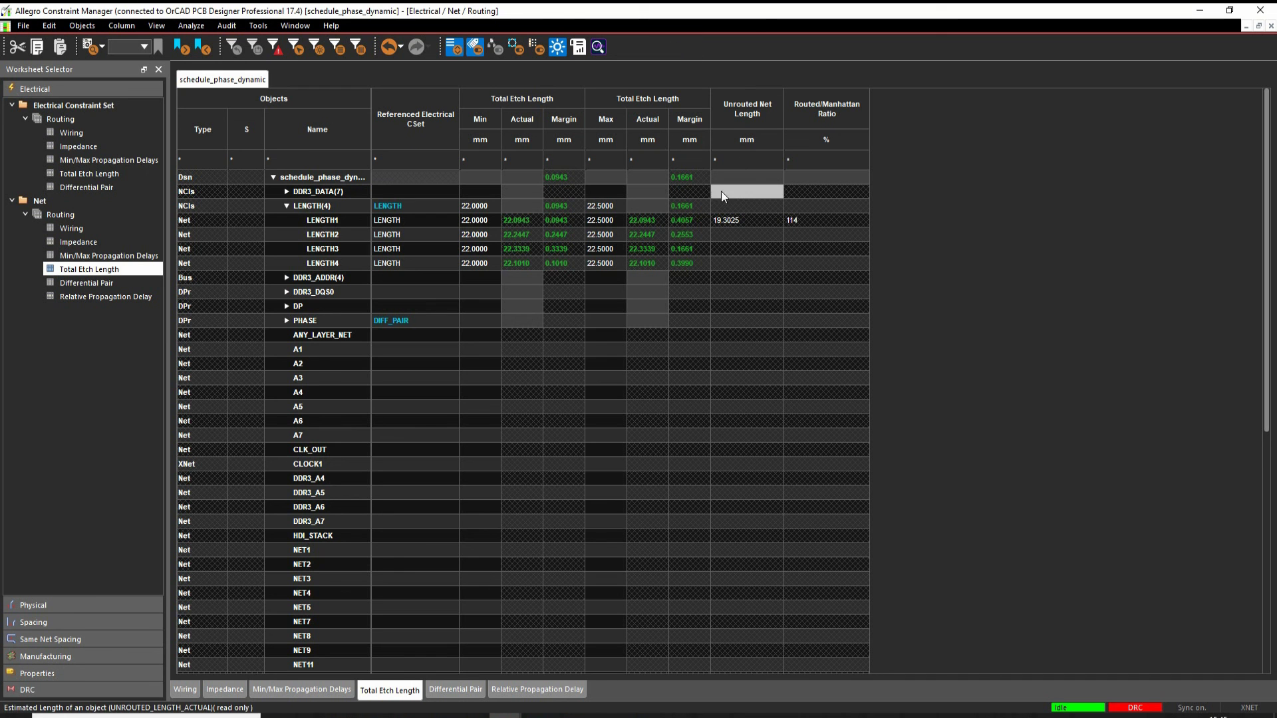